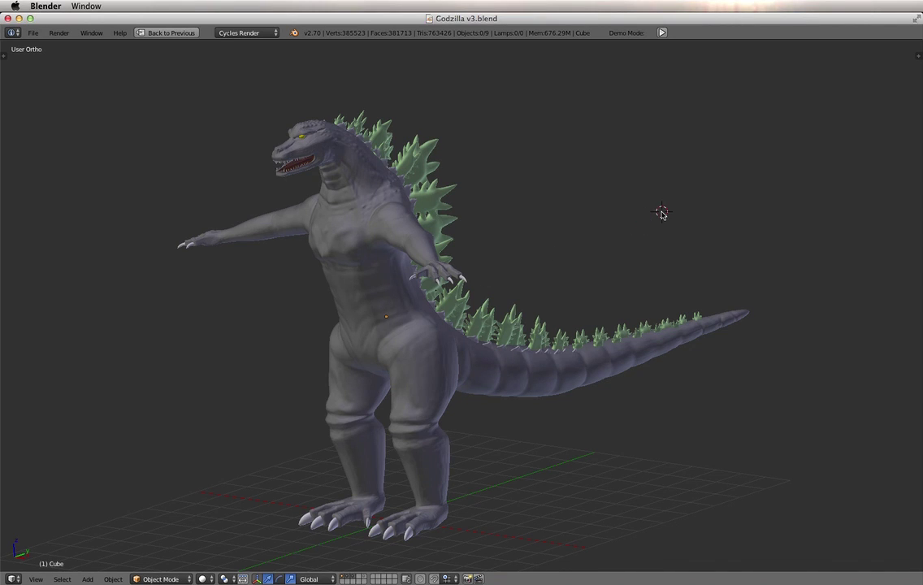
# Examine the full Godzilla model from the front, the side and three-quarter angles
pyautogui.moveTo(662, 212); pyautogui.dragTo(613, 237, button='middle')
pyautogui.scroll(-2, 557, 210)
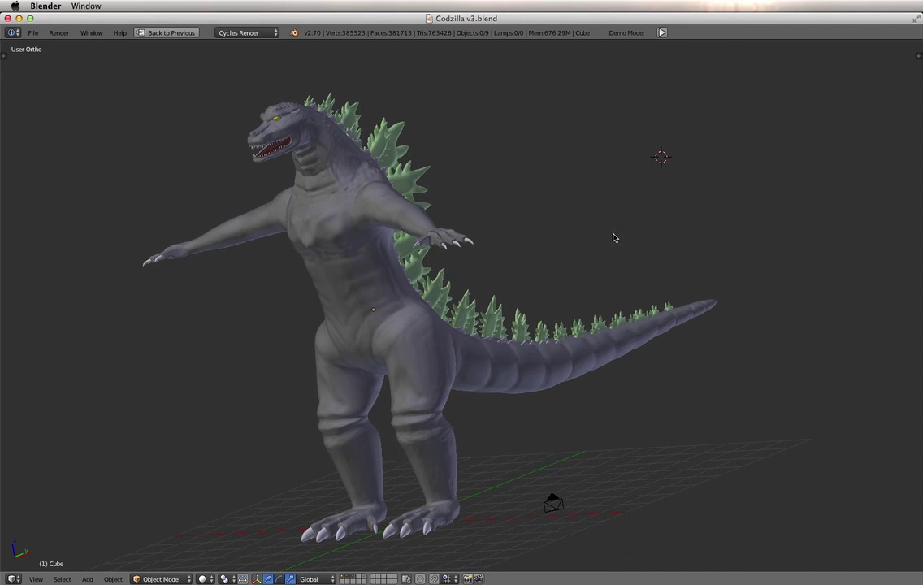
pyautogui.moveTo(511, 229); pyautogui.dragTo(590, 260, button='middle')
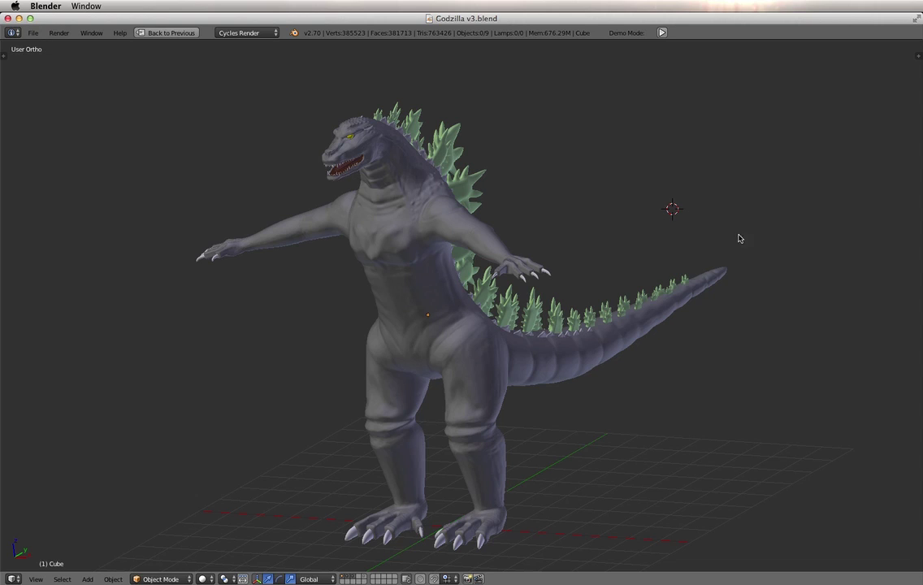
pyautogui.moveTo(739, 238); pyautogui.dragTo(639, 202, button='middle')
pyautogui.moveTo(658, 251); pyautogui.dragTo(666, 293, button='middle')
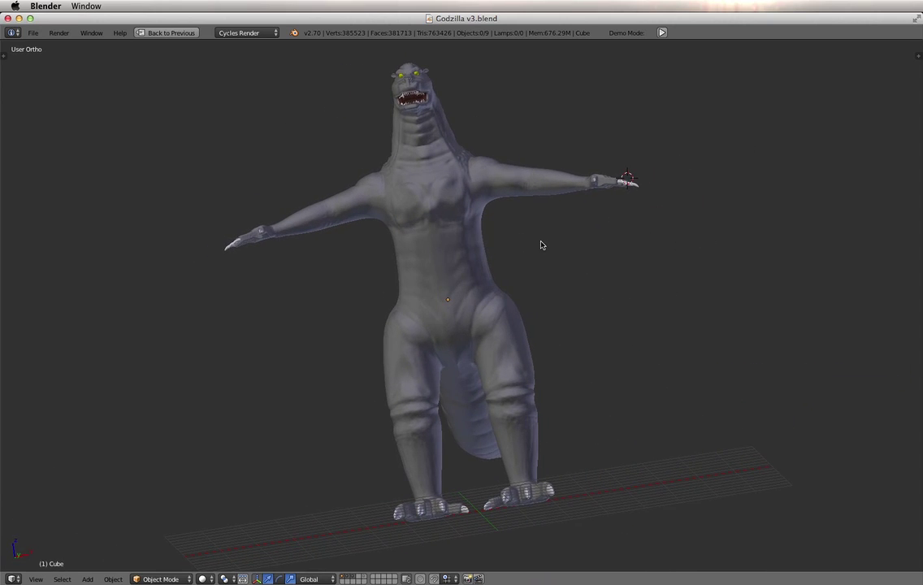
pyautogui.moveTo(542, 245); pyautogui.dragTo(385, 326, button='middle')
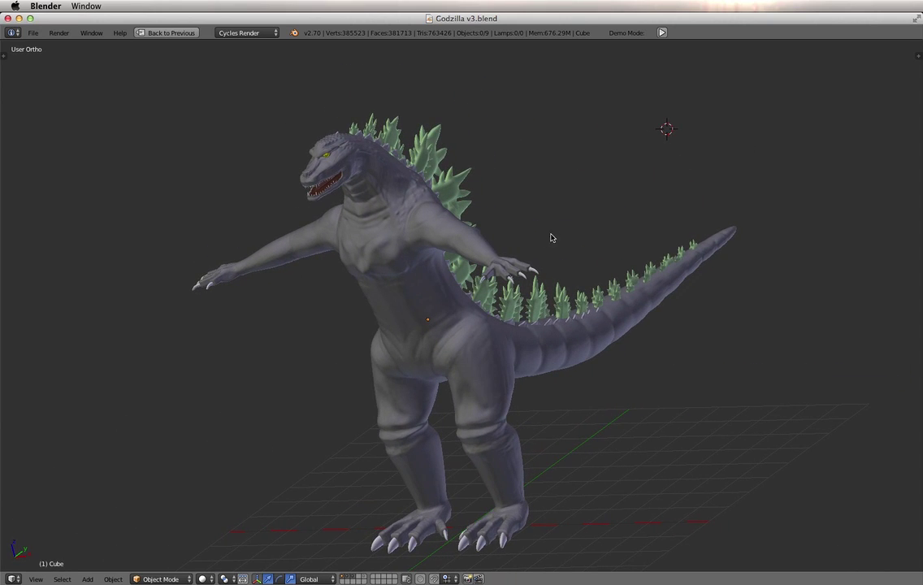
pyautogui.moveTo(573, 212); pyautogui.dragTo(516, 255, button='middle')
pyautogui.moveTo(628, 274); pyautogui.dragTo(594, 322, button='middle')
pyautogui.moveTo(540, 265); pyautogui.dragTo(650, 282, button='middle')
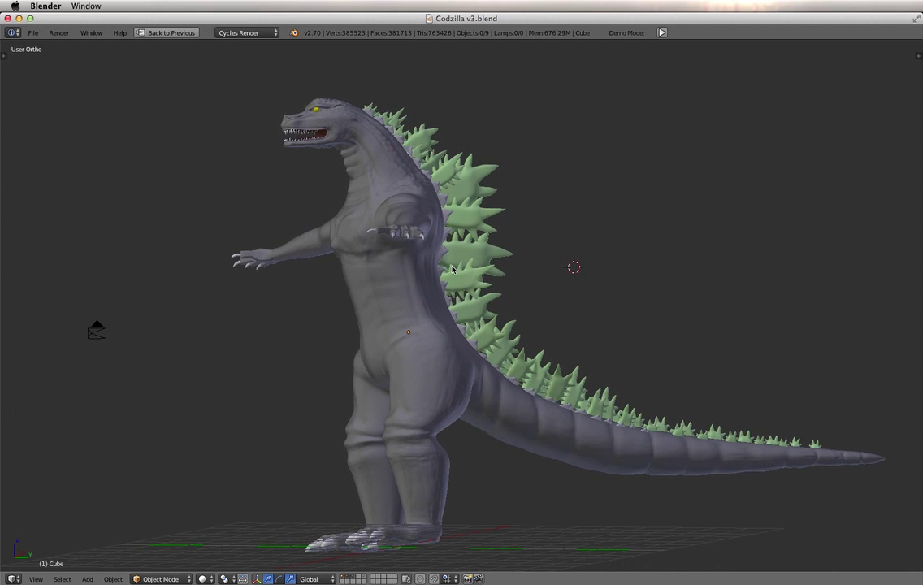
pyautogui.moveTo(328, 257); pyautogui.dragTo(354, 268, button='middle')
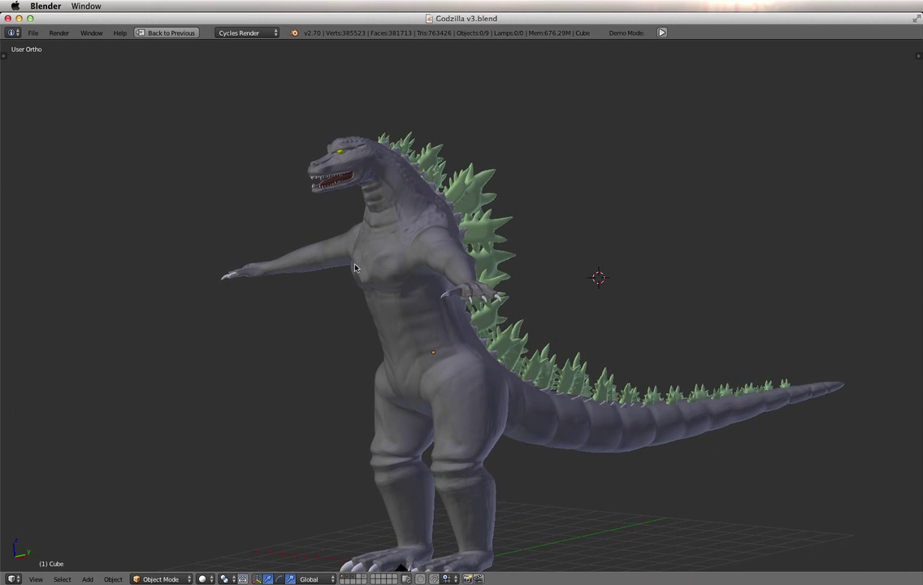
pyautogui.keyDown('ctrl'); pyautogui.moveTo(540, 227); pyautogui.dragTo(584, 243, button='middle'); pyautogui.keyUp('ctrl')
pyautogui.scroll(-3, 503, 280)
pyautogui.scroll(-1, 504, 280)
pyautogui.keyDown('shift'); pyautogui.moveTo(504, 280); pyautogui.dragTo(462, 232, button='middle'); pyautogui.keyUp('shift')
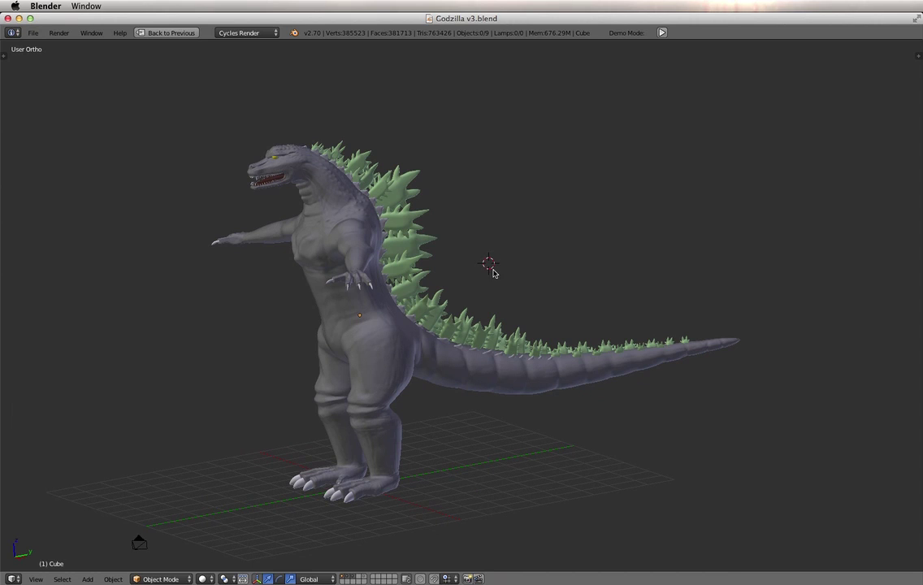
pyautogui.keyDown('ctrl'); pyautogui.moveTo(495, 271); pyautogui.dragTo(559, 261, button='middle'); pyautogui.keyUp('ctrl')
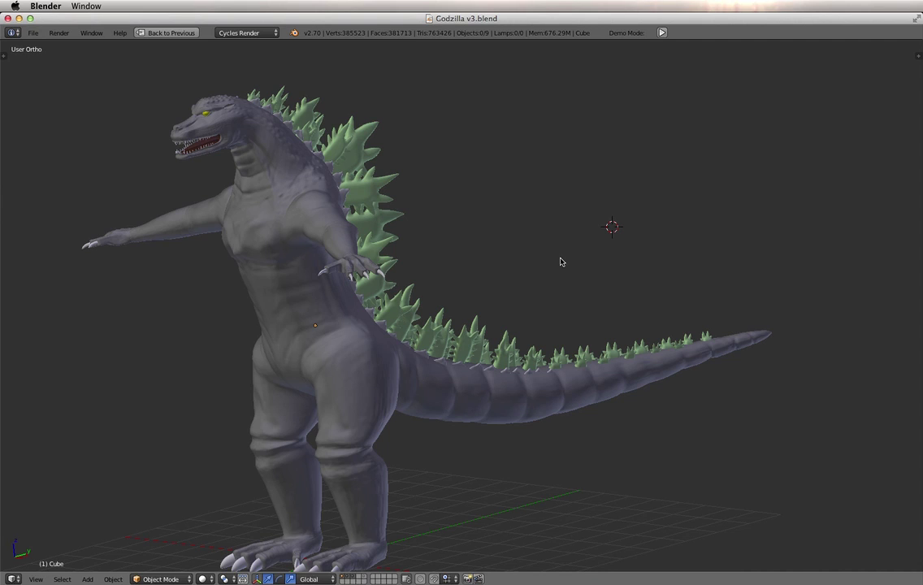
pyautogui.moveTo(529, 251); pyautogui.dragTo(523, 226, button='middle')
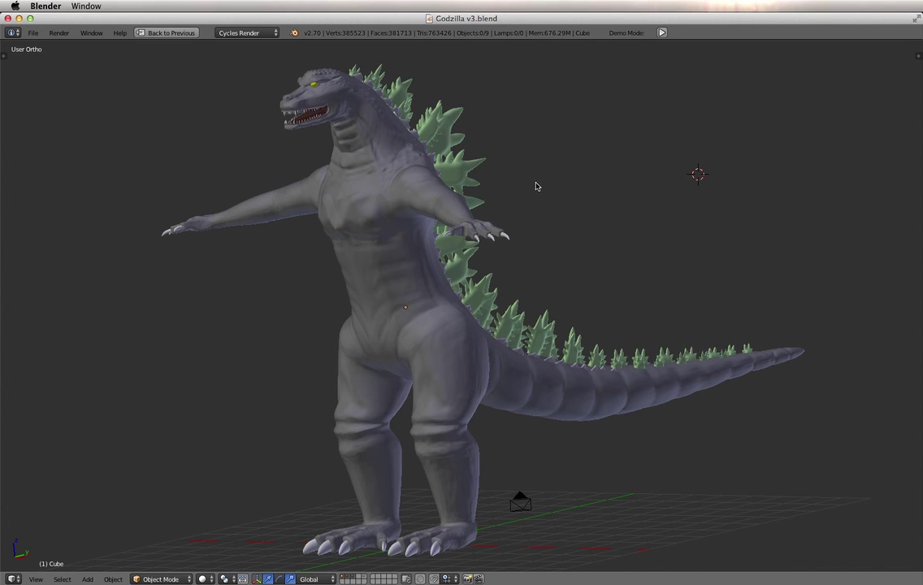
pyautogui.keyDown('shift'); pyautogui.moveTo(549, 188); pyautogui.dragTo(387, 190, button='middle'); pyautogui.keyUp('shift')
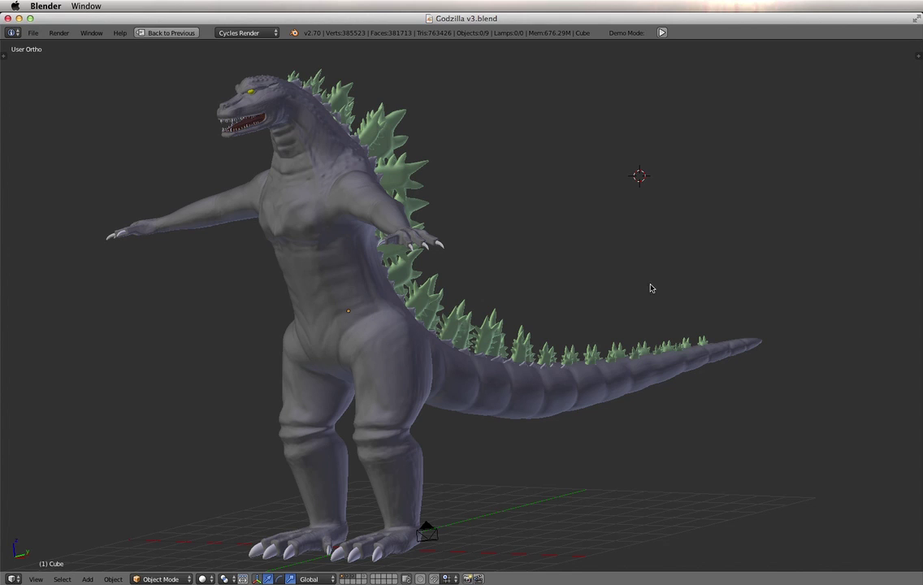
pyautogui.moveTo(650, 288); pyautogui.dragTo(529, 298, button='middle')
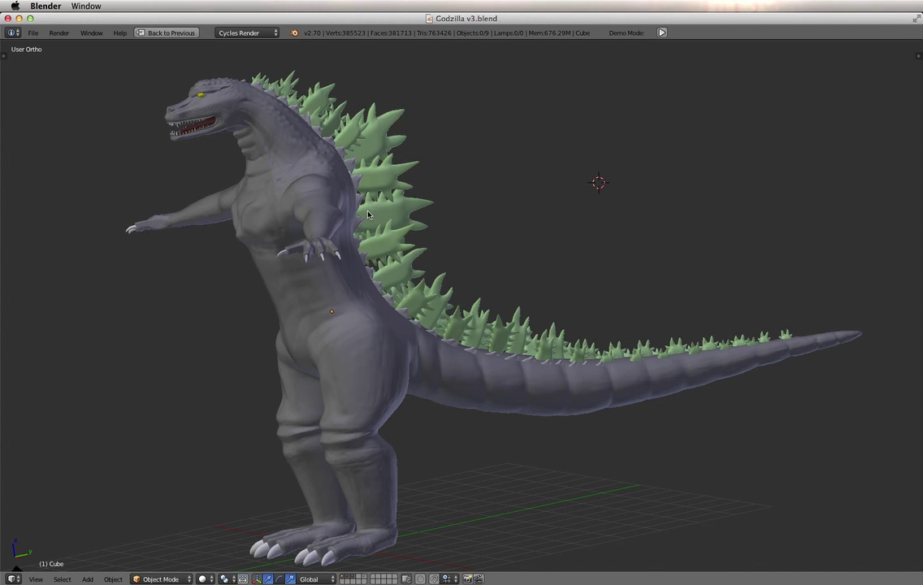
# Examine Godzilla's head, arms and dorsal spines up close, and compare them with the full body and tail
pyautogui.moveTo(403, 236); pyautogui.dragTo(448, 284, button='middle')
pyautogui.scroll(3, 512, 216)
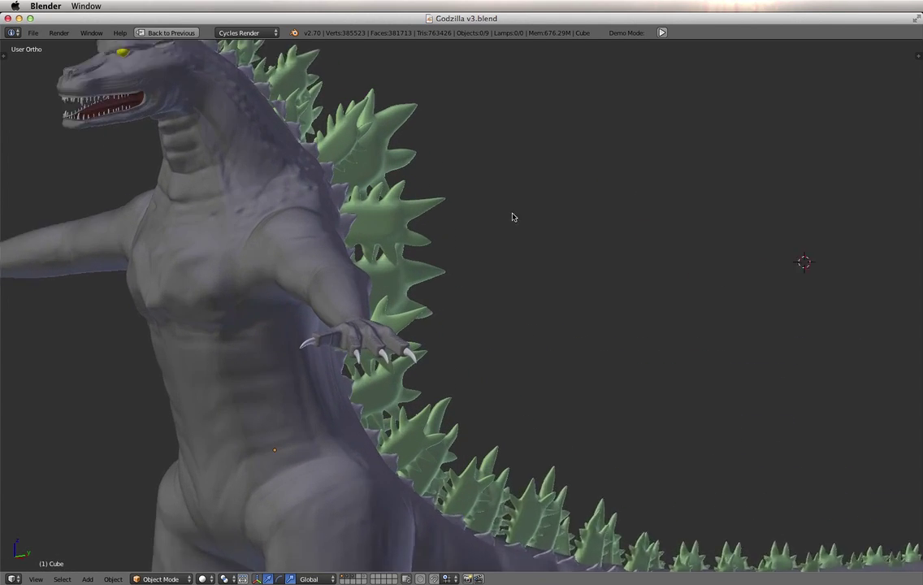
pyautogui.scroll(1, 512, 216)
pyautogui.keyDown('shift'); pyautogui.moveTo(522, 261); pyautogui.dragTo(604, 381, button='middle'); pyautogui.keyUp('shift')
pyautogui.keyDown('shift'); pyautogui.moveTo(465, 281); pyautogui.dragTo(569, 317, button='middle'); pyautogui.keyUp('shift')
pyautogui.moveTo(605, 286); pyautogui.dragTo(402, 250, button='middle')
pyautogui.keyDown('ctrl'); pyautogui.moveTo(507, 247); pyautogui.dragTo(375, 247, button='middle'); pyautogui.keyUp('ctrl')
pyautogui.scroll(-5, 488, 246)
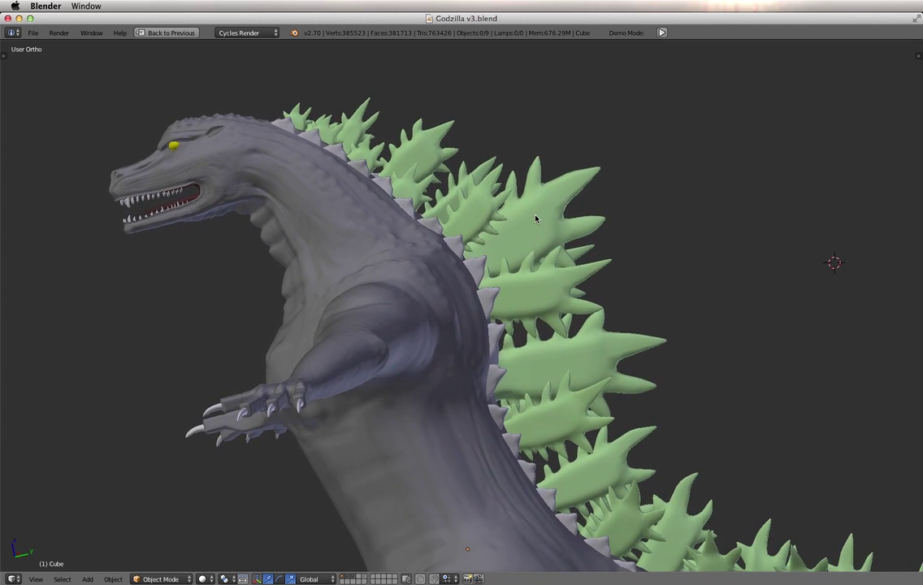
pyautogui.moveTo(544, 235); pyautogui.dragTo(549, 301, button='middle')
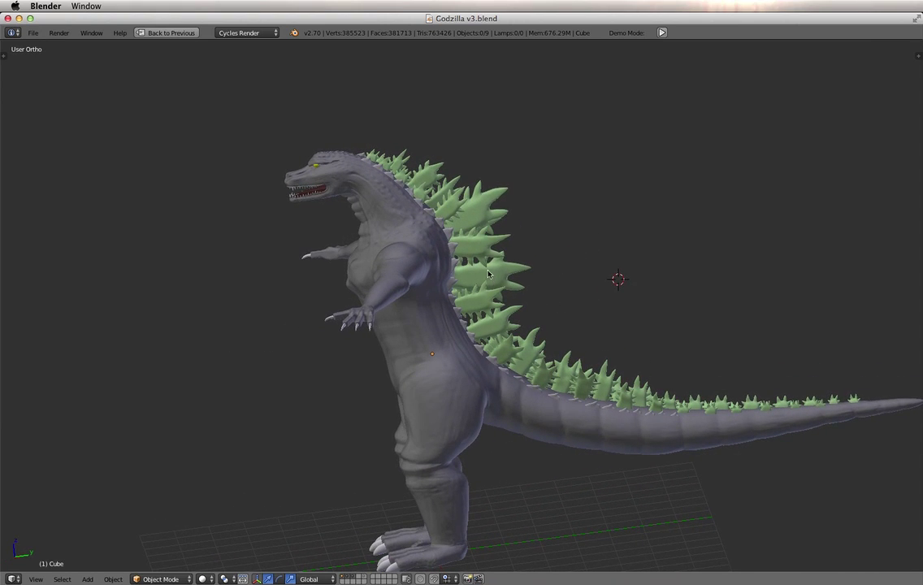
pyautogui.keyDown('shift'); pyautogui.moveTo(487, 275); pyautogui.dragTo(514, 337, button='middle'); pyautogui.keyUp('shift')
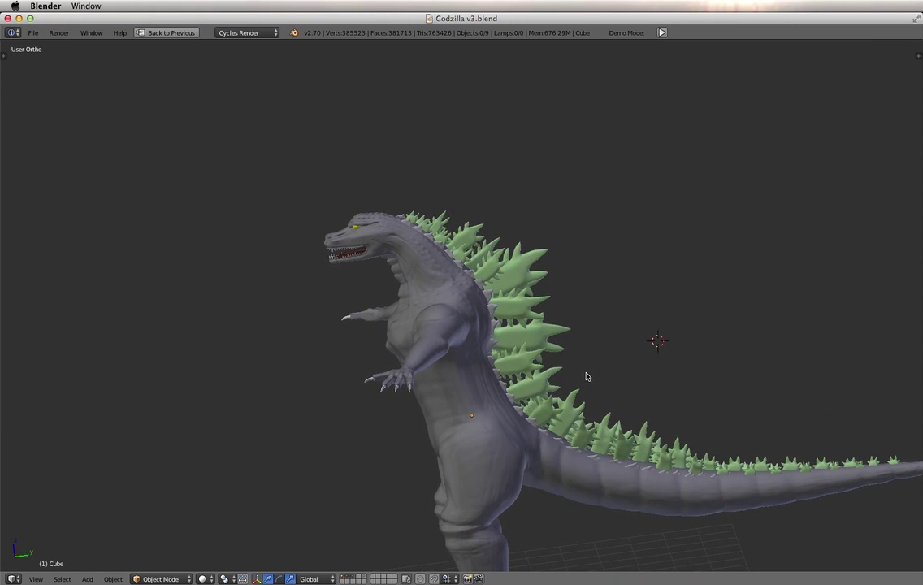
pyautogui.moveTo(586, 376); pyautogui.dragTo(533, 264, button='middle')
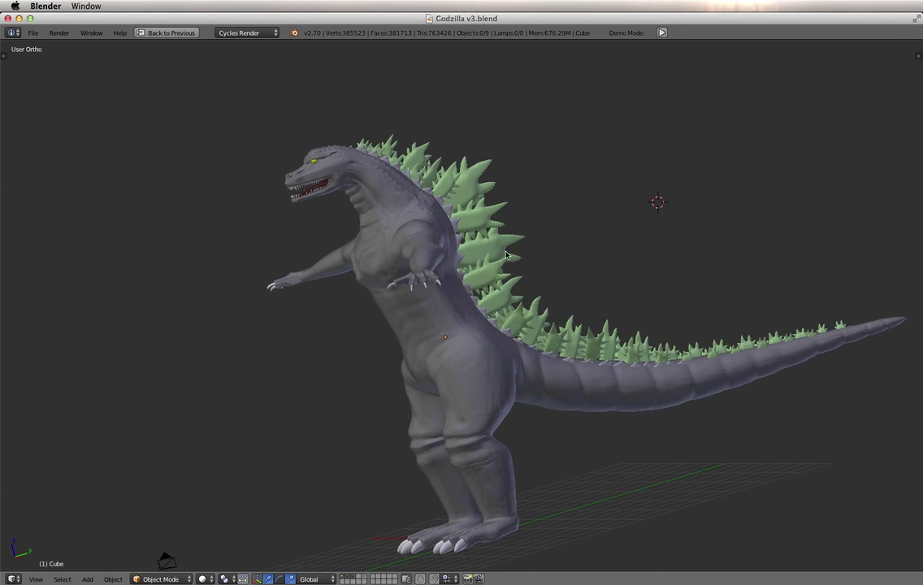
pyautogui.moveTo(554, 231); pyautogui.dragTo(612, 243, button='middle')
pyautogui.keyDown('shift'); pyautogui.moveTo(549, 207); pyautogui.dragTo(570, 254, button='middle'); pyautogui.keyUp('shift')
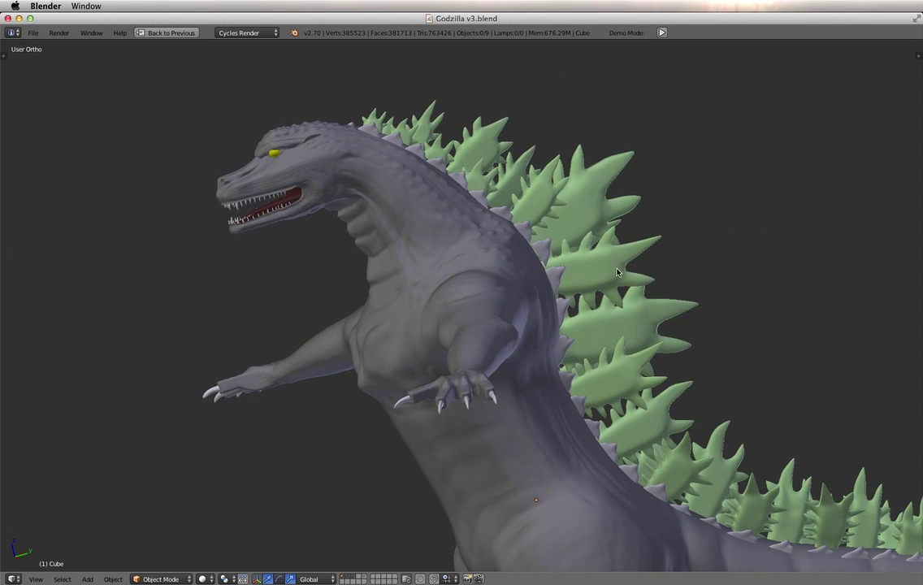
pyautogui.scroll(-6, 570, 254)
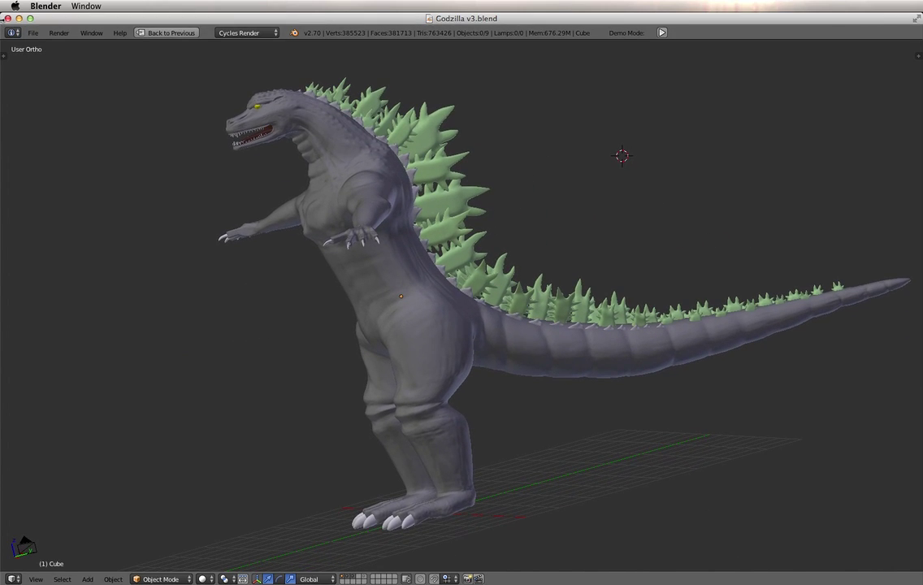
# Open the recent file Maser Tank.blend and maximize the 3D viewport showing the tank
pyautogui.click(32, 32)
pyautogui.moveTo(63, 97)
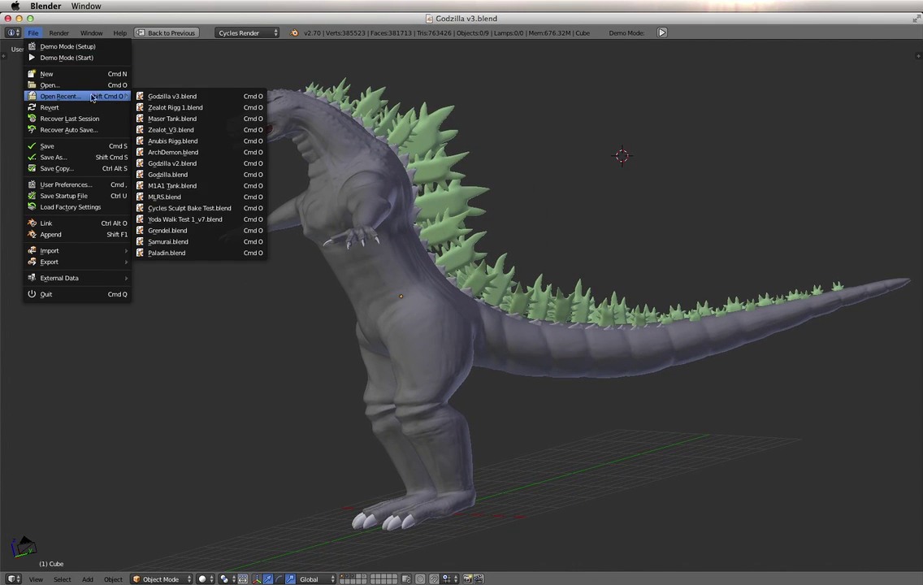
pyautogui.click(173, 119)
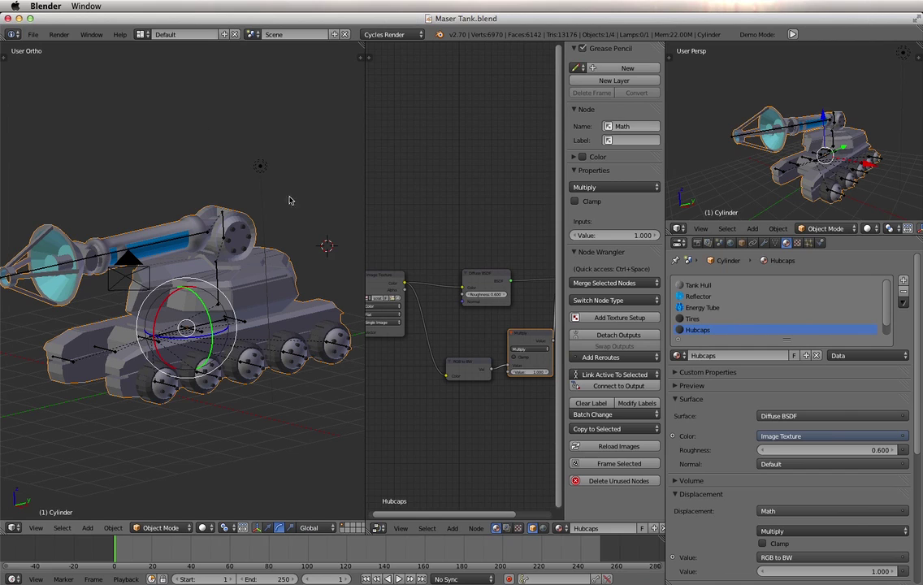
pyautogui.hotkey('ctrl', 'Up')
# Select the Arm bone of the tank's armature and inspect the cannon from several angles
pyautogui.moveTo(520, 322); pyautogui.dragTo(433, 245, button='middle')
pyautogui.rightClick(454, 229)
pyautogui.moveTo(463, 199)
pyautogui.mouseDown(button='middle')
pyautogui.moveTo(465, 241)
pyautogui.moveTo(465, 214)
pyautogui.mouseUp(button='middle')
pyautogui.moveTo(503, 262); pyautogui.dragTo(579, 199, button='middle')
pyautogui.moveTo(508, 210)
pyautogui.mouseDown()
pyautogui.moveTo(515, 196)
pyautogui.moveTo(510, 206)
pyautogui.mouseUp()
pyautogui.rightClick(510, 207)
pyautogui.moveTo(402, 238); pyautogui.dragTo(275, 210, button='middle')
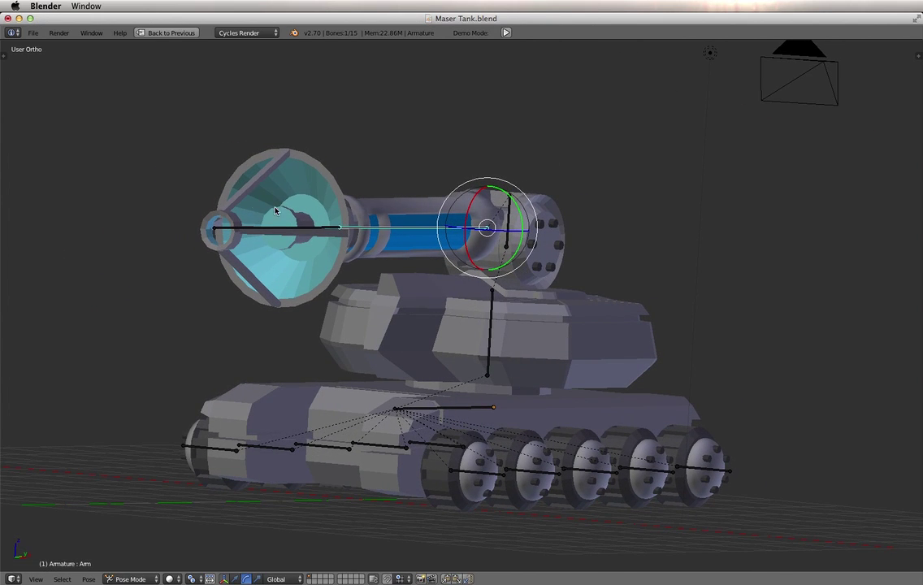
pyautogui.moveTo(356, 231); pyautogui.dragTo(504, 184, button='middle')
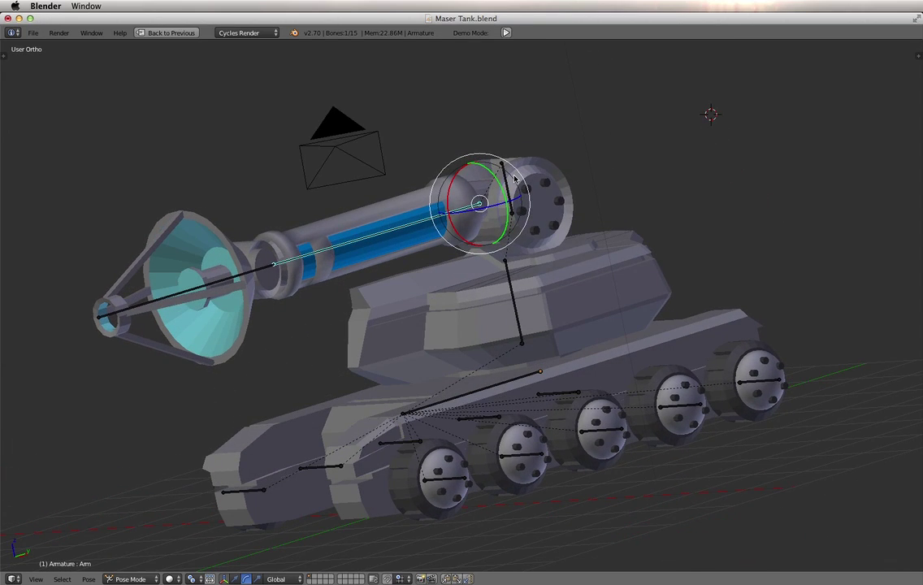
# Select the Arm Base bone at the cannon's pivot and inspect the rig around the turret and hull
pyautogui.rightClick(508, 180)
pyautogui.moveTo(487, 186)
pyautogui.mouseDown()
pyautogui.moveTo(498, 178)
pyautogui.moveTo(485, 191)
pyautogui.mouseUp()
pyautogui.moveTo(485, 191)
pyautogui.keyDown('shift'); pyautogui.mouseDown(button='middle')
pyautogui.moveTo(476, 195)
pyautogui.moveTo(488, 182)
pyautogui.mouseUp(button='middle'); pyautogui.keyUp('shift')
pyautogui.moveTo(571, 258); pyautogui.dragTo(579, 325, button='middle')
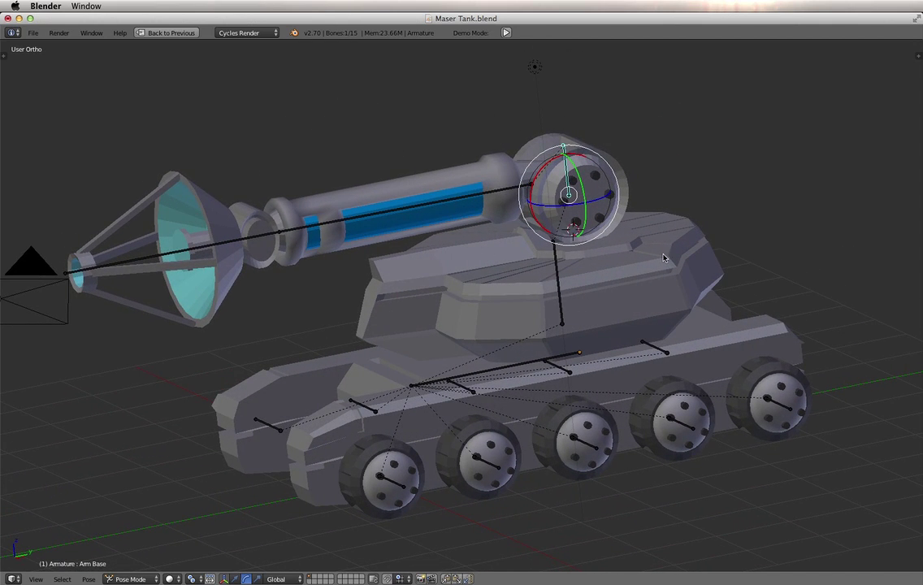
pyautogui.moveTo(663, 258); pyautogui.dragTo(691, 239, button='middle')
pyautogui.moveTo(529, 230); pyautogui.dragTo(562, 216, button='middle')
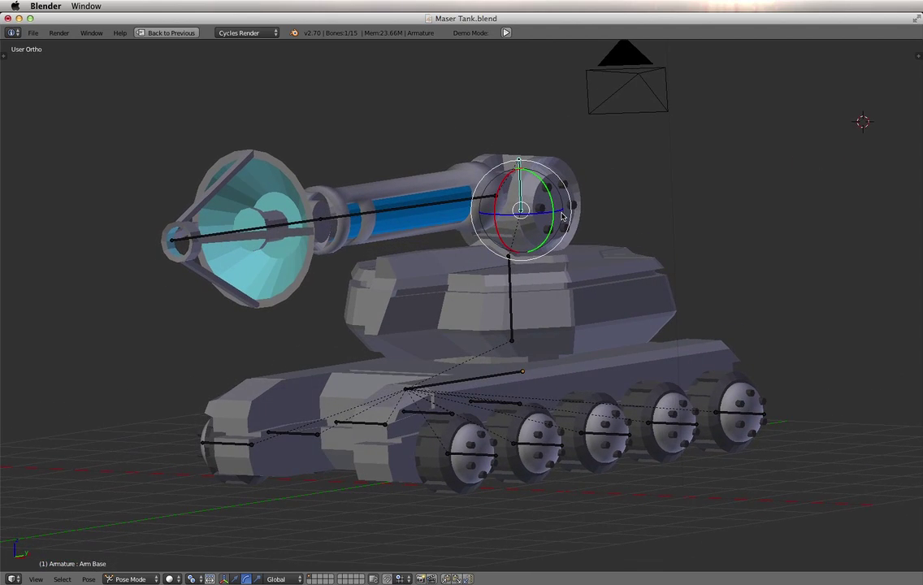
pyautogui.moveTo(430, 244); pyautogui.dragTo(445, 288, button='middle')
pyautogui.moveTo(499, 375); pyautogui.dragTo(328, 325, button='middle')
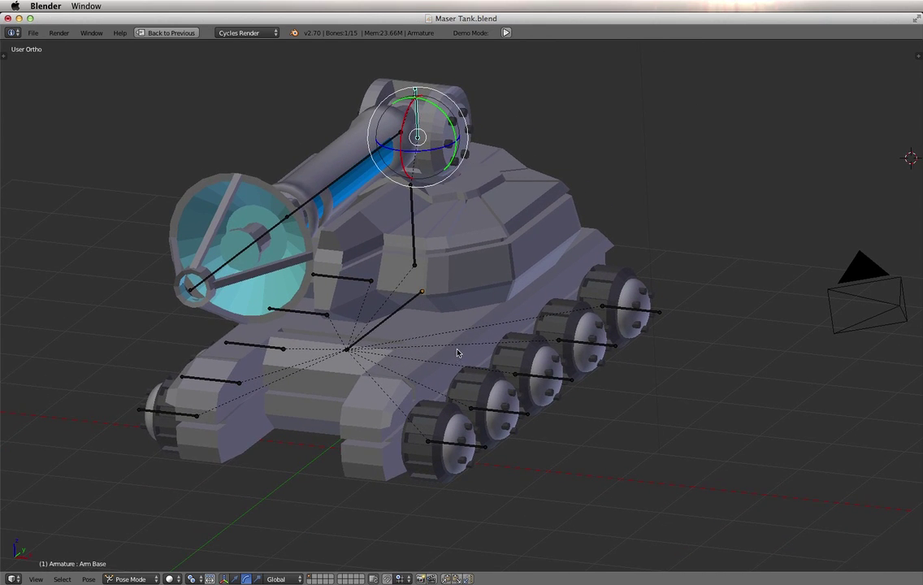
pyautogui.moveTo(458, 353); pyautogui.dragTo(424, 369, button='middle')
# Select the five left tire bones, Tire1.L to Tire5.L, together and choose a pivot point mode
pyautogui.rightClick(421, 452)
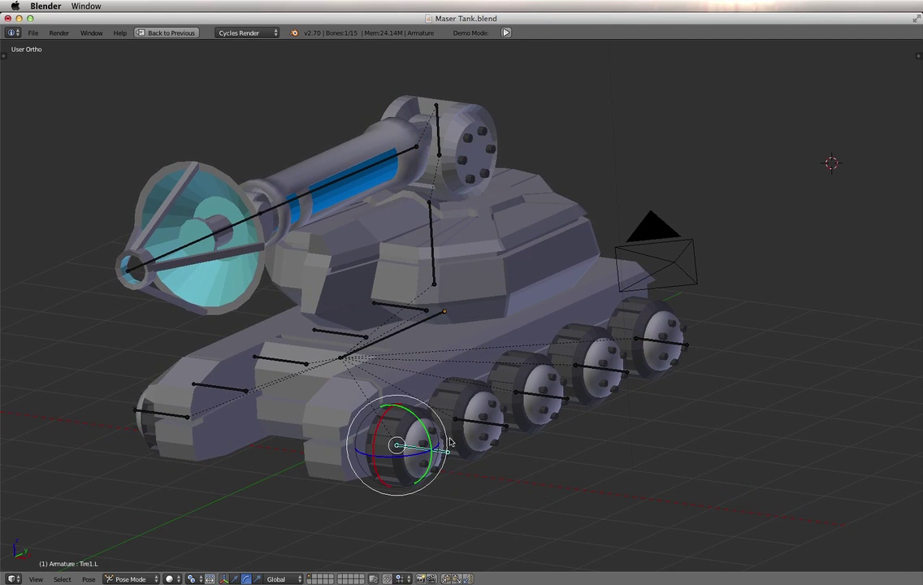
pyautogui.keyDown('shift'); pyautogui.rightClick(486, 423); pyautogui.keyUp('shift')
pyautogui.keyDown('shift'); pyautogui.rightClick(540, 397); pyautogui.keyUp('shift')
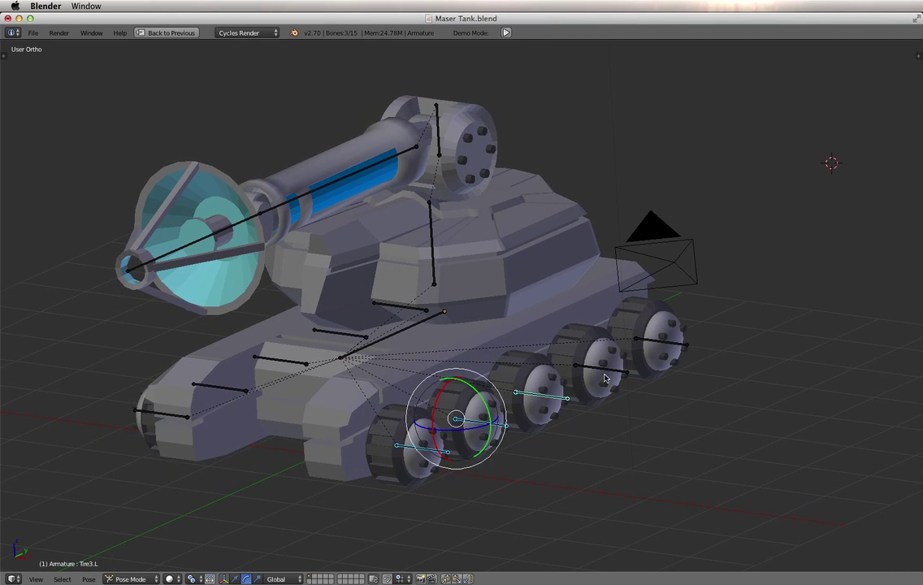
pyautogui.keyDown('shift'); pyautogui.rightClick(610, 372); pyautogui.keyUp('shift')
pyautogui.keyDown('shift'); pyautogui.rightClick(660, 343); pyautogui.keyUp('shift')
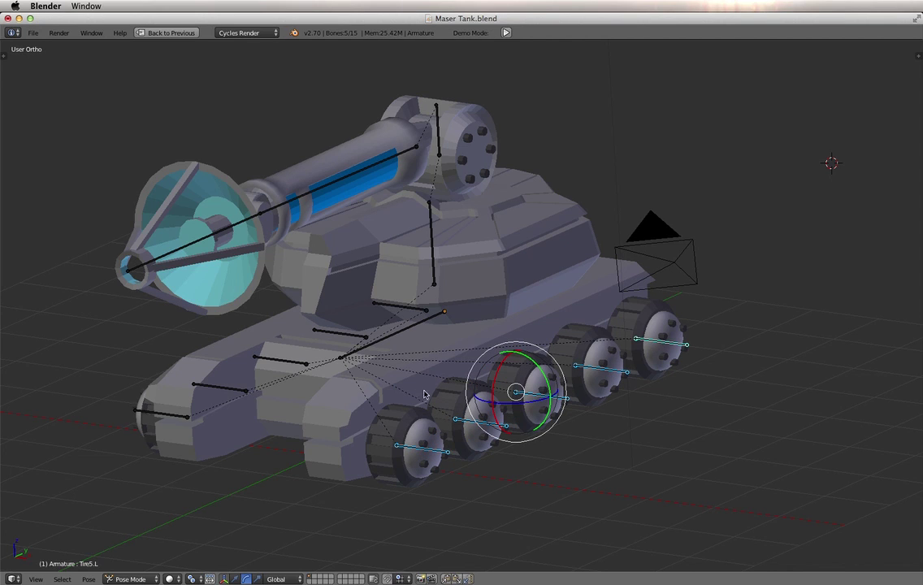
pyautogui.click(190, 580)
pyautogui.click(206, 539)
# Add the five right tire bones, Tire1.R to Tire5.R, to the selection
pyautogui.moveTo(317, 454); pyautogui.dragTo(480, 442, button='middle')
pyautogui.keyDown('shift'); pyautogui.rightClick(482, 440); pyautogui.keyUp('shift')
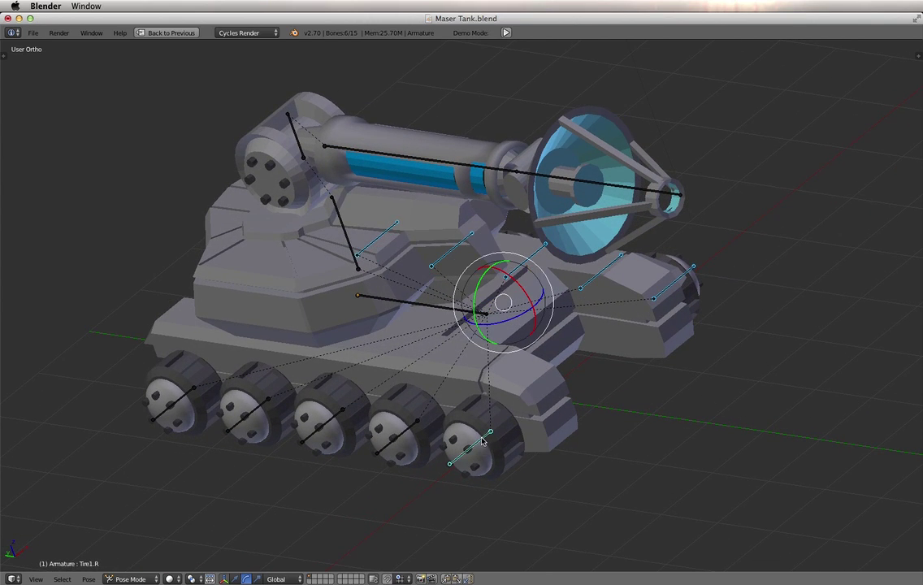
pyautogui.keyDown('shift'); pyautogui.rightClick(398, 433); pyautogui.keyUp('shift')
pyautogui.keyDown('shift'); pyautogui.rightClick(313, 429); pyautogui.keyUp('shift')
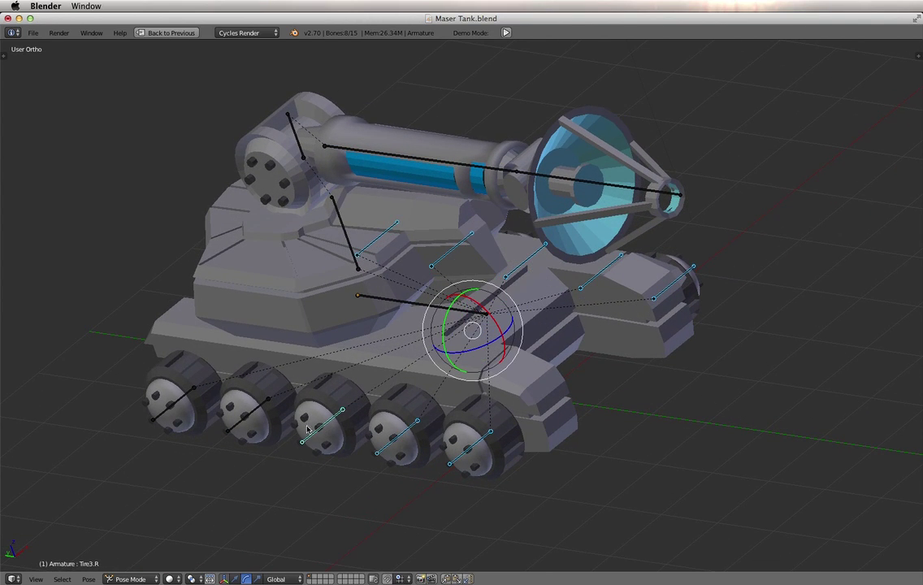
pyautogui.keyDown('shift'); pyautogui.rightClick(250, 413); pyautogui.keyUp('shift')
pyautogui.keyDown('shift'); pyautogui.rightClick(175, 404); pyautogui.keyUp('shift')
# Choose the pivot point mode for the ten selected tire bones of the tank
pyautogui.moveTo(175, 404); pyautogui.dragTo(498, 285, button='middle')
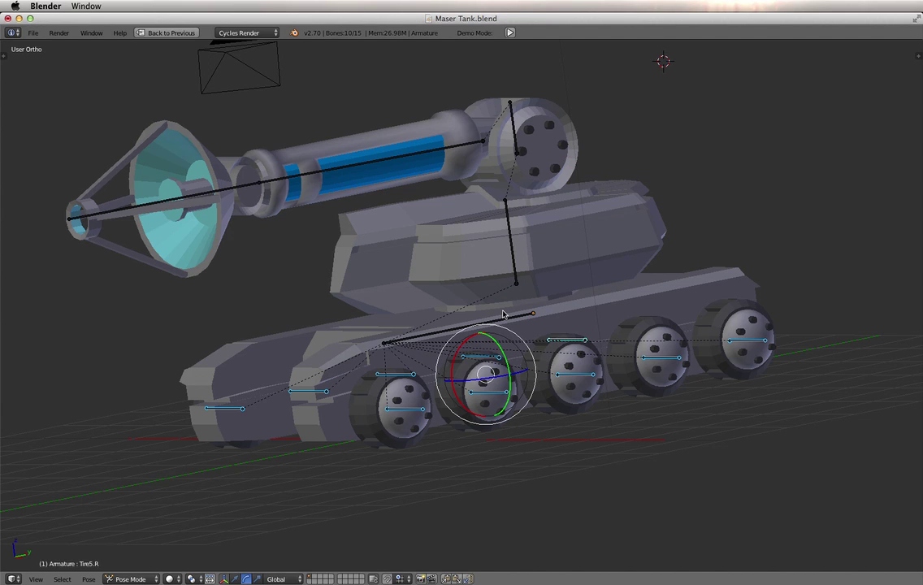
pyautogui.moveTo(735, 361); pyautogui.dragTo(730, 406, button='middle')
pyautogui.keyDown('shift'); pyautogui.moveTo(539, 286); pyautogui.dragTo(382, 382, button='middle'); pyautogui.keyUp('shift')
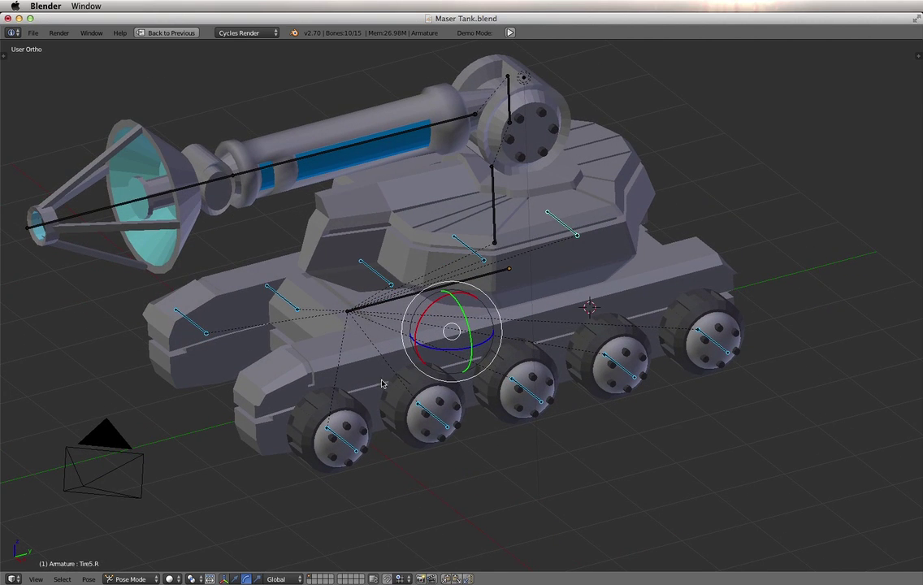
pyautogui.moveTo(513, 338); pyautogui.dragTo(506, 332, button='middle')
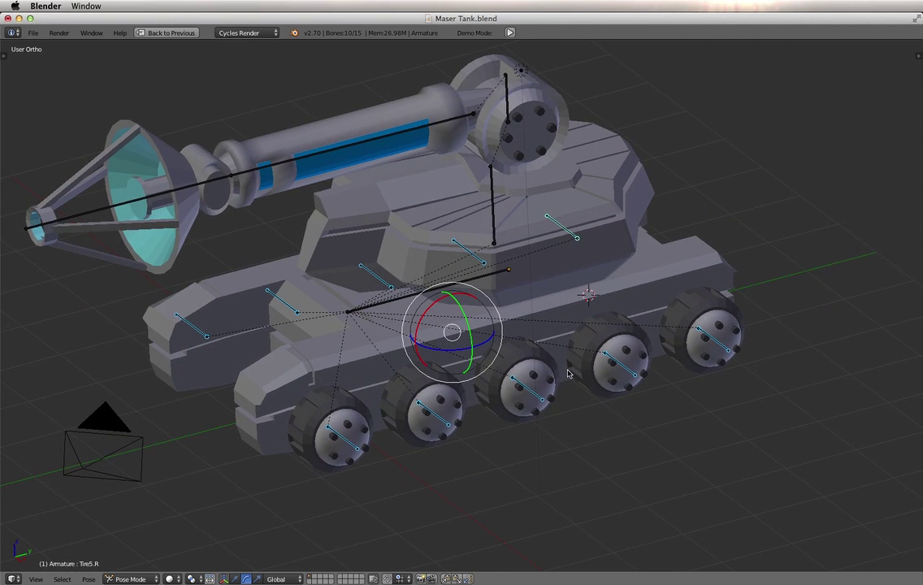
pyautogui.click(195, 579)
pyautogui.click(213, 529)
pyautogui.moveTo(552, 422); pyautogui.dragTo(522, 406, button='middle')
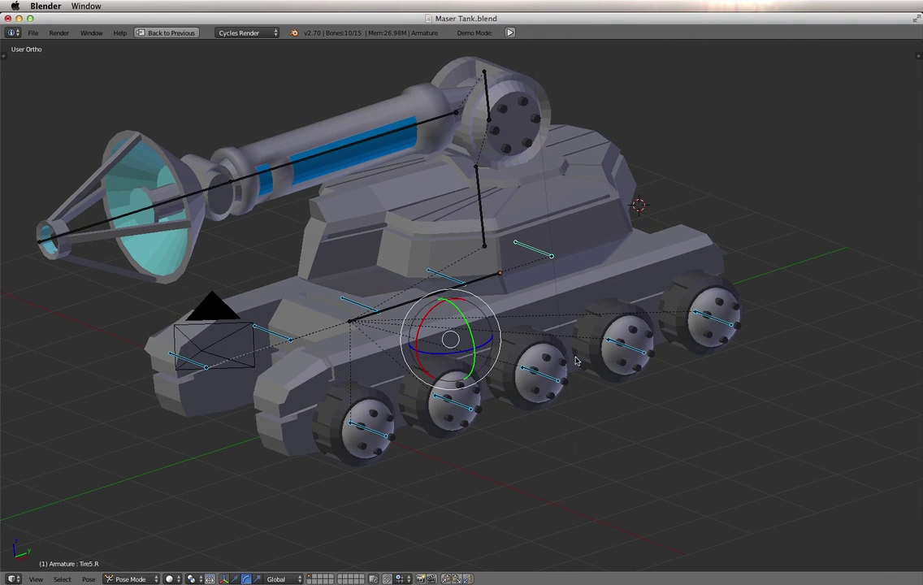
pyautogui.moveTo(373, 252); pyautogui.dragTo(471, 300, button='middle')
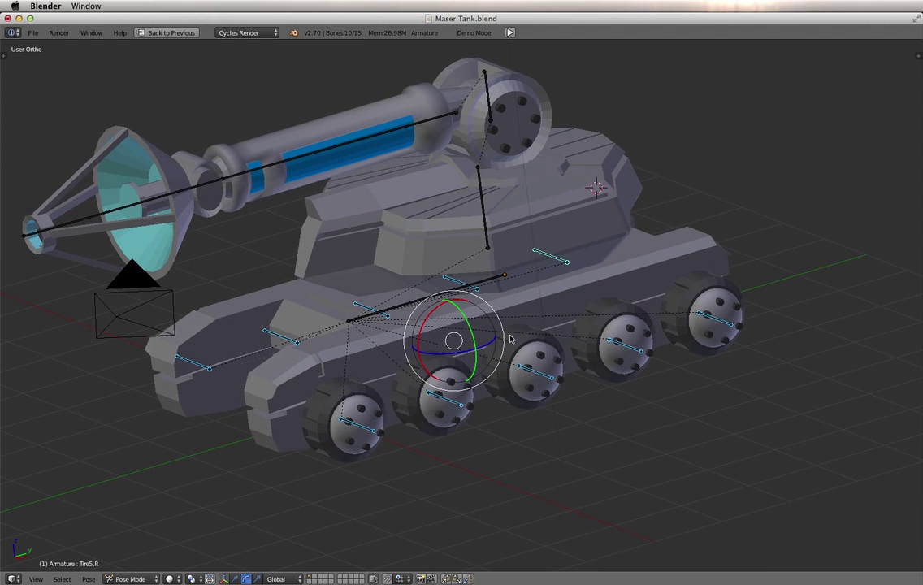
# Try rotating the ten selected tire bones together about the global X axis with the current pivot, and undo the rotation
pyautogui.moveTo(407, 292); pyautogui.dragTo(524, 315, button='middle')
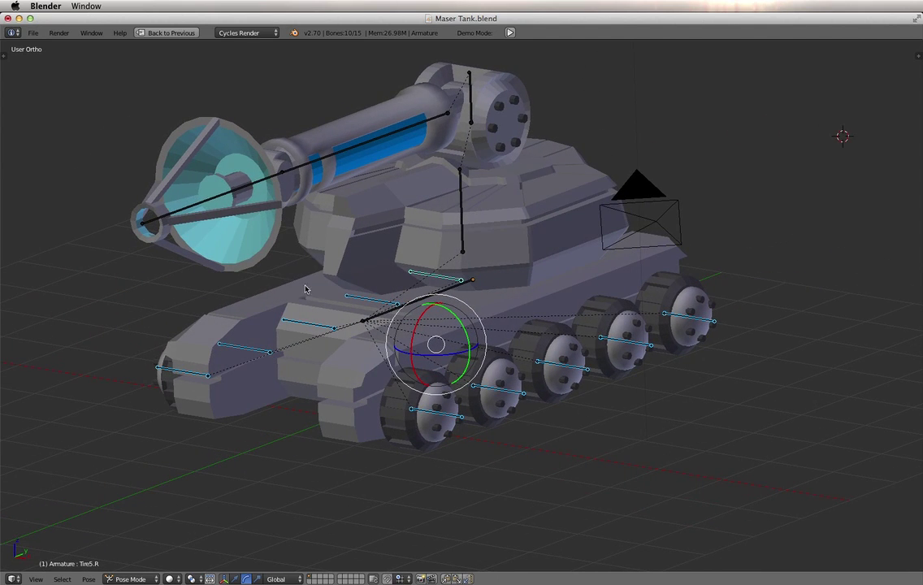
pyautogui.moveTo(411, 324); pyautogui.dragTo(427, 325, button='middle')
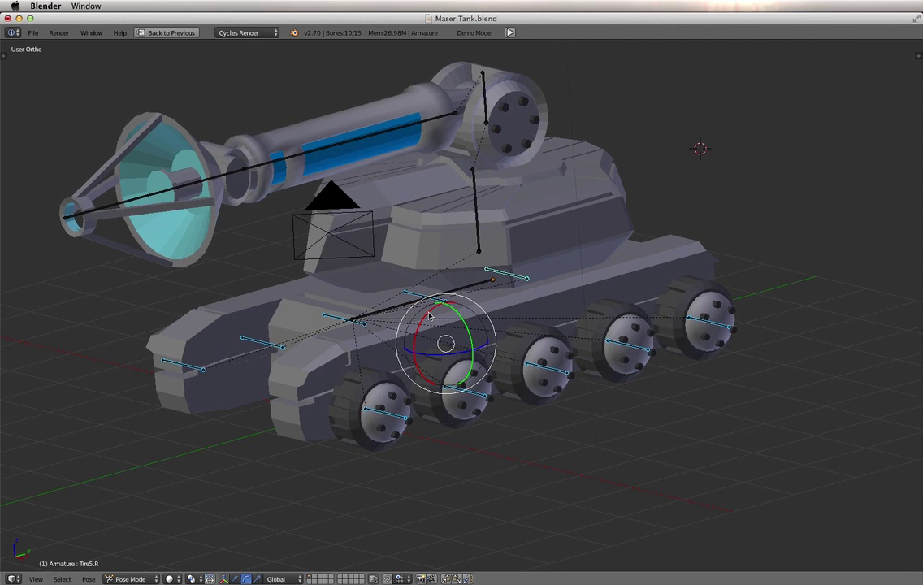
pyautogui.moveTo(429, 315)
pyautogui.mouseDown()
pyautogui.moveTo(423, 334)
pyautogui.moveTo(435, 324)
pyautogui.mouseUp()
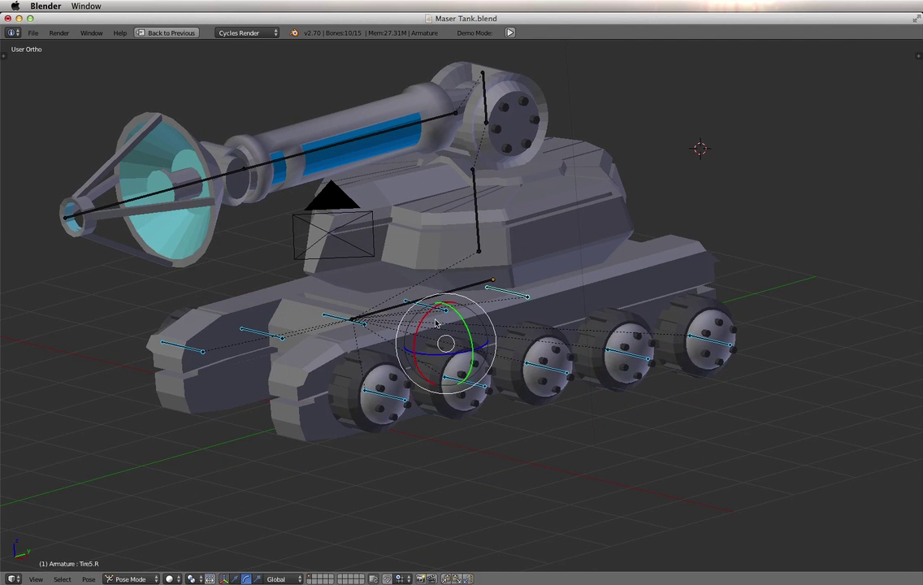
pyautogui.hotkey('ctrl', 'z')
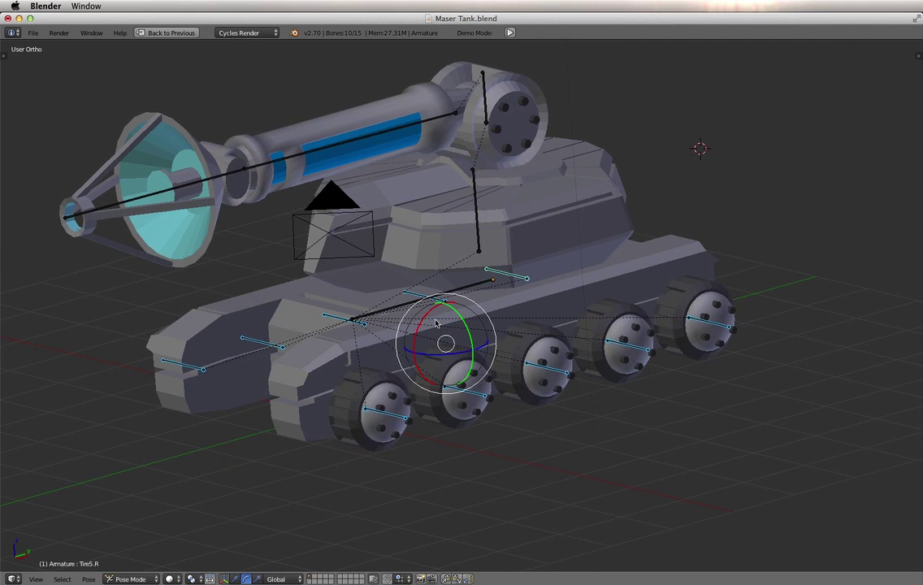
# Set the pivot point to 3D Cursor and try the cursor at several spots around the turret and hull
pyautogui.click(196, 579)
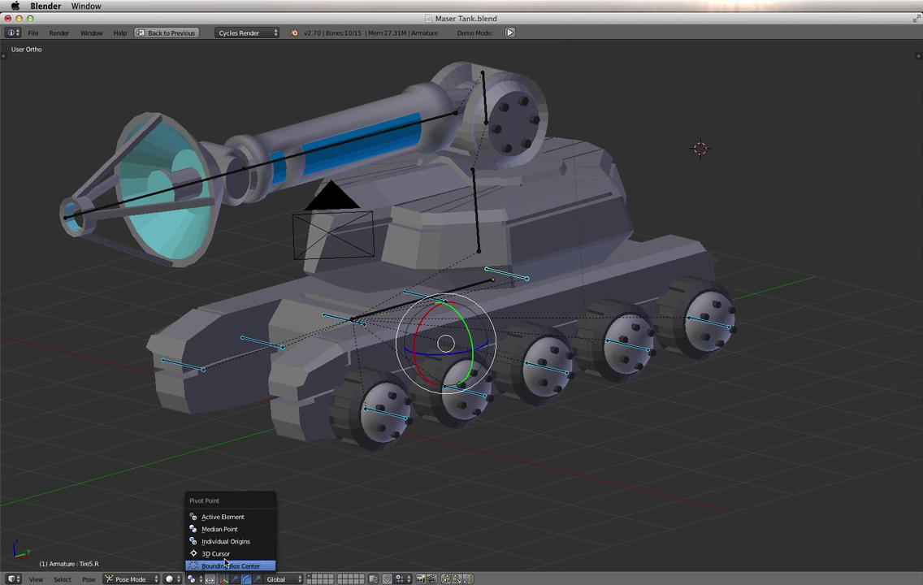
pyautogui.click(229, 556)
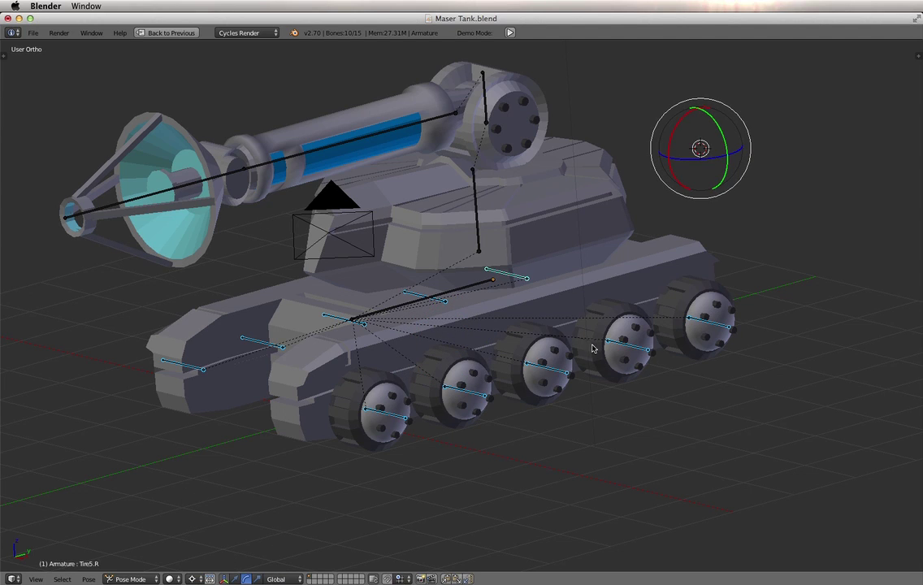
pyautogui.moveTo(595, 348)
pyautogui.mouseDown(button='middle')
pyautogui.moveTo(565, 347)
pyautogui.moveTo(593, 352)
pyautogui.mouseUp(button='middle')
pyautogui.click(348, 276)
pyautogui.click(279, 265)
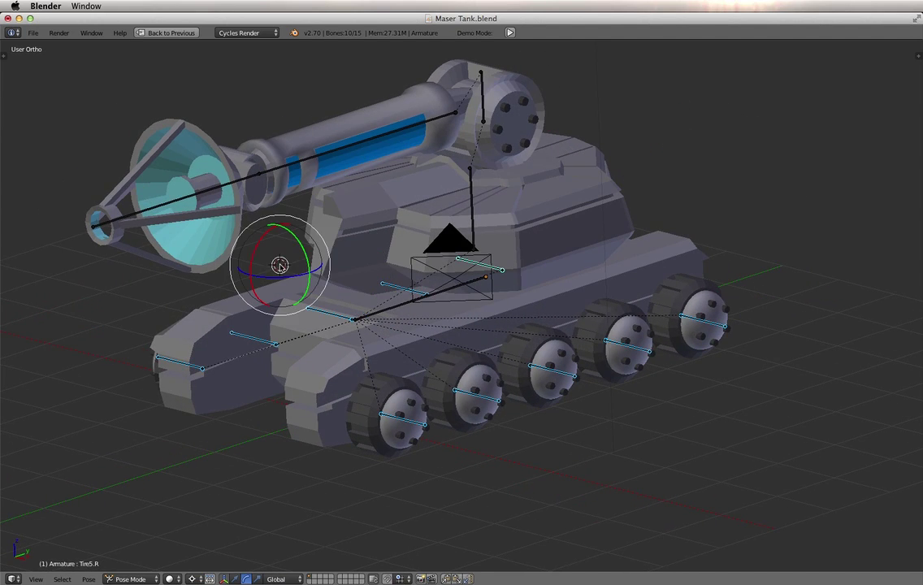
pyautogui.click(319, 201)
pyautogui.click(597, 185)
pyautogui.click(452, 189)
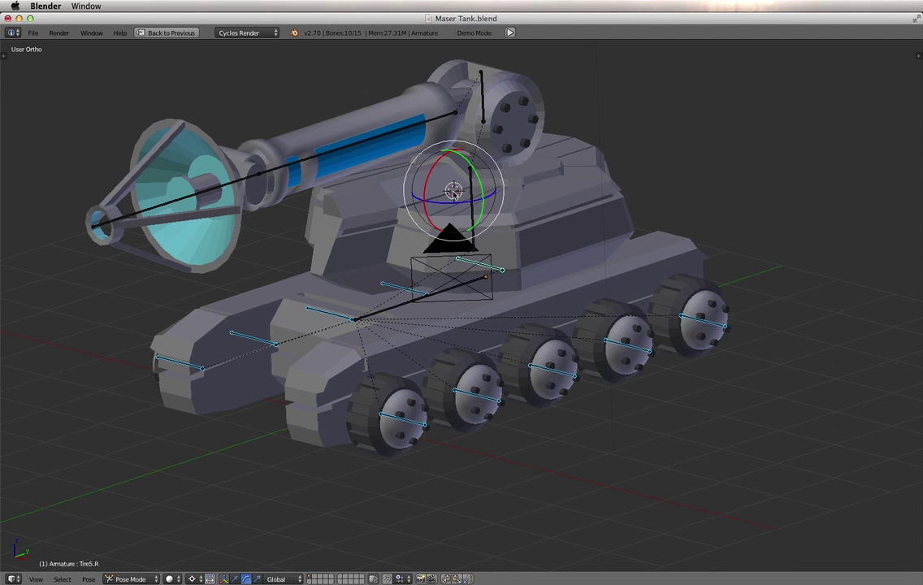
pyautogui.click(384, 245)
pyautogui.click(241, 268)
pyautogui.click(159, 285)
pyautogui.click(251, 272)
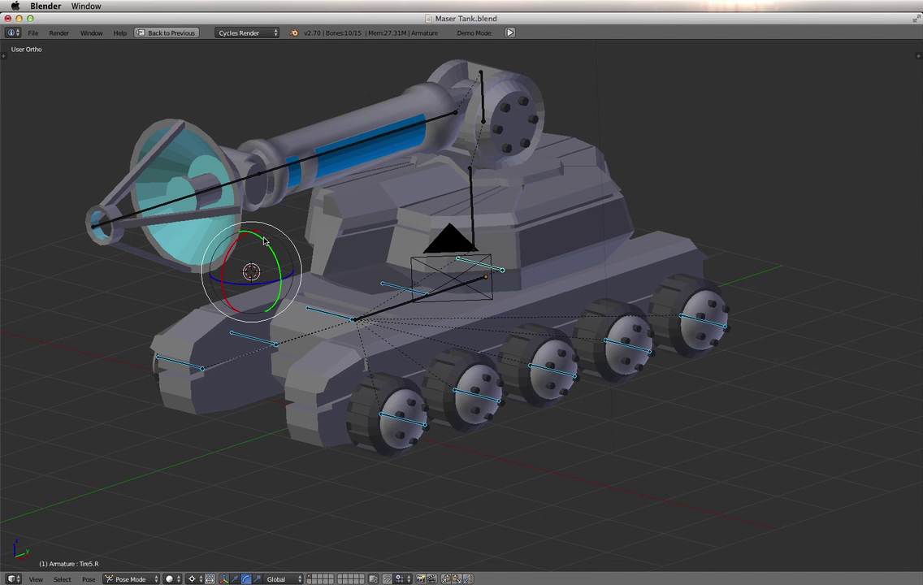
pyautogui.click(394, 265)
pyautogui.click(605, 173)
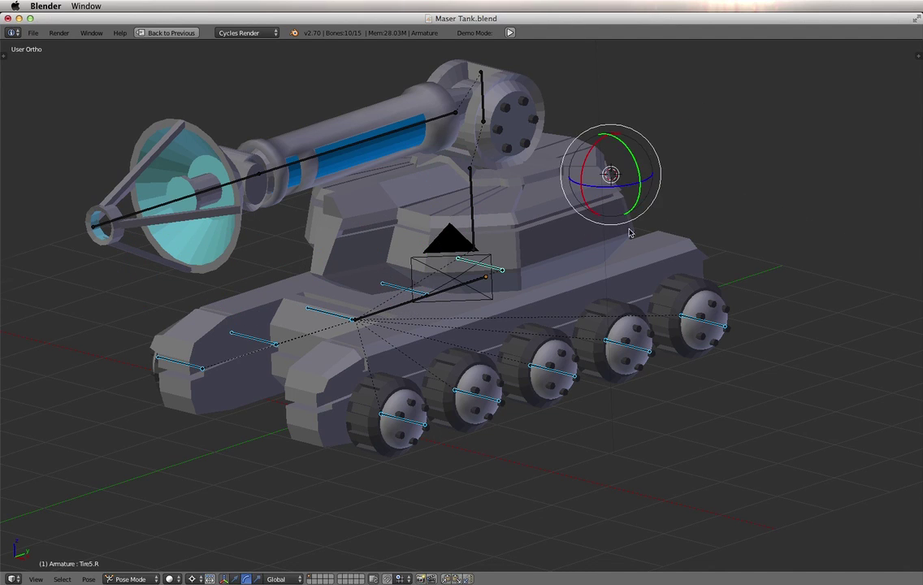
# Place the 3D cursor just below the cannon's dish, above the front of the hull
pyautogui.moveTo(561, 208); pyautogui.dragTo(614, 244, button='middle')
pyautogui.click(220, 233)
pyautogui.moveTo(277, 264); pyautogui.dragTo(314, 228, button='middle')
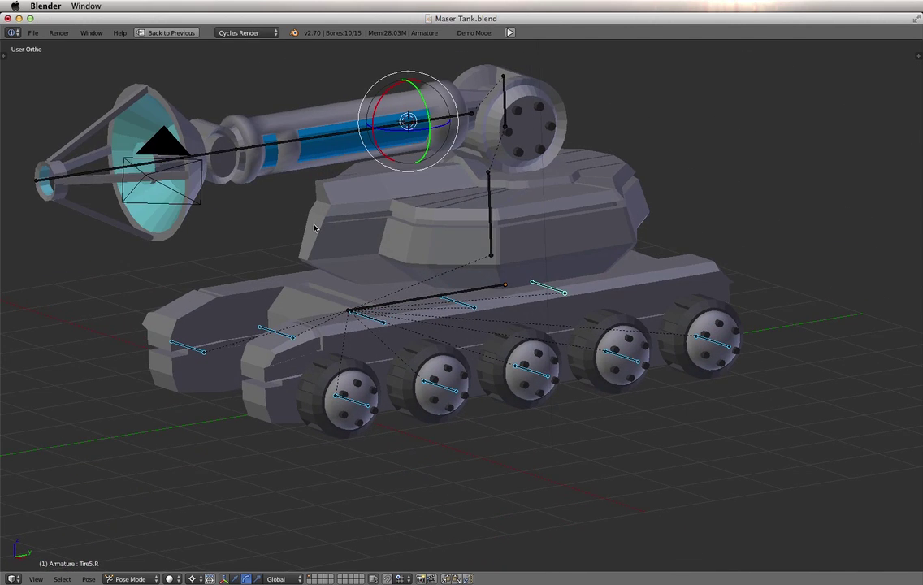
pyautogui.click(169, 215)
pyautogui.click(227, 206)
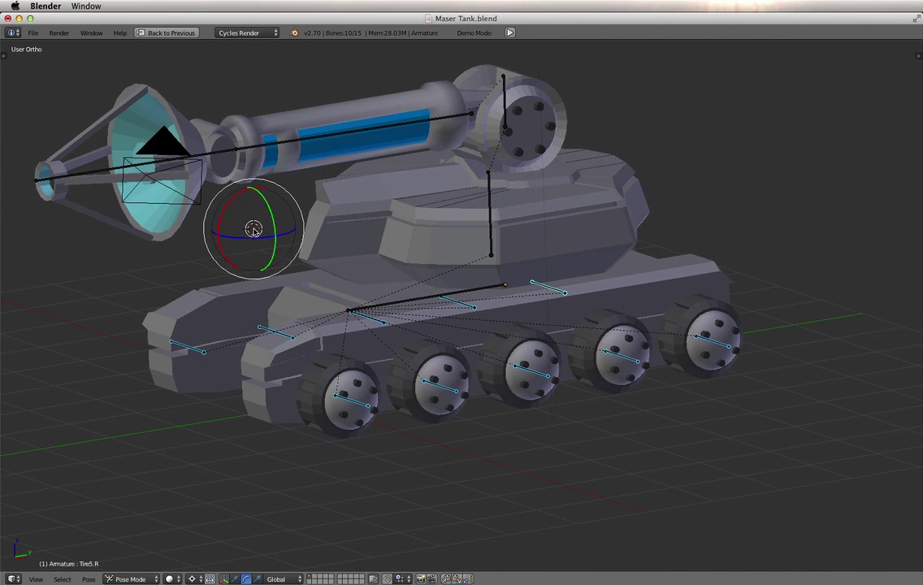
pyautogui.moveTo(222, 245); pyautogui.dragTo(208, 282, button='middle')
pyautogui.click(172, 272)
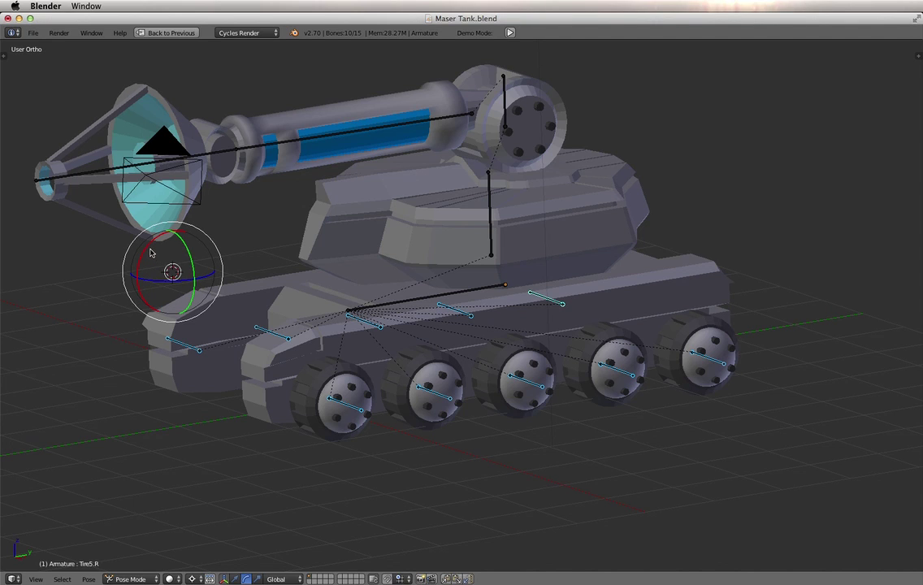
# Try rotating the ten tire bones about the X axis around the 3D cursor, and undo the rotation
pyautogui.moveTo(150, 252); pyautogui.dragTo(147, 260)
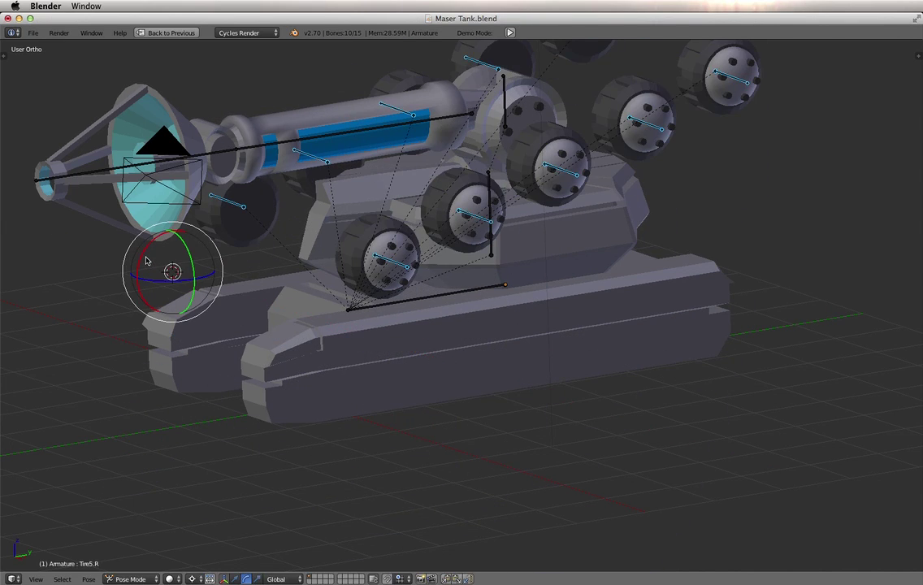
pyautogui.hotkey('ctrl', 'z')
pyautogui.hotkey('ctrl', 'z')
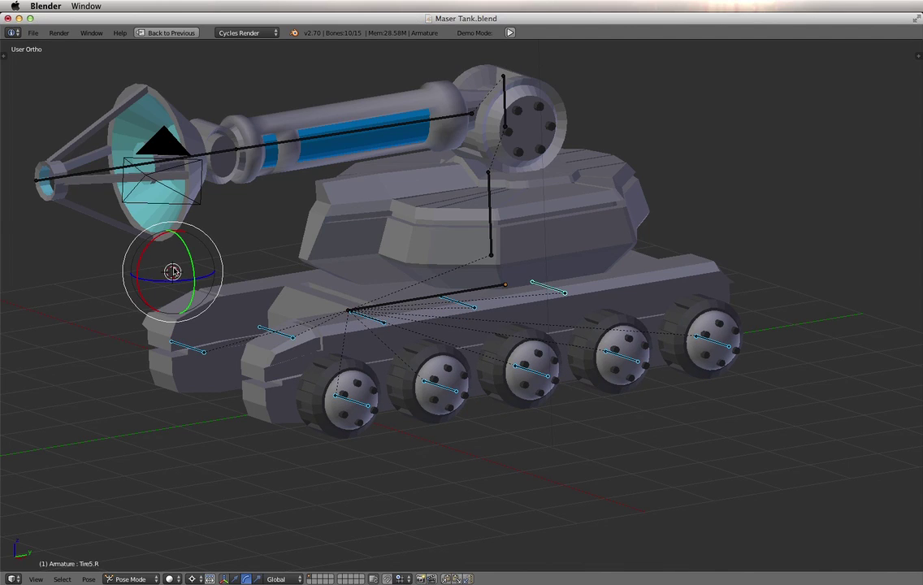
# Set the pivot point to Individual Origins for the selected tire bones
pyautogui.click(170, 578)
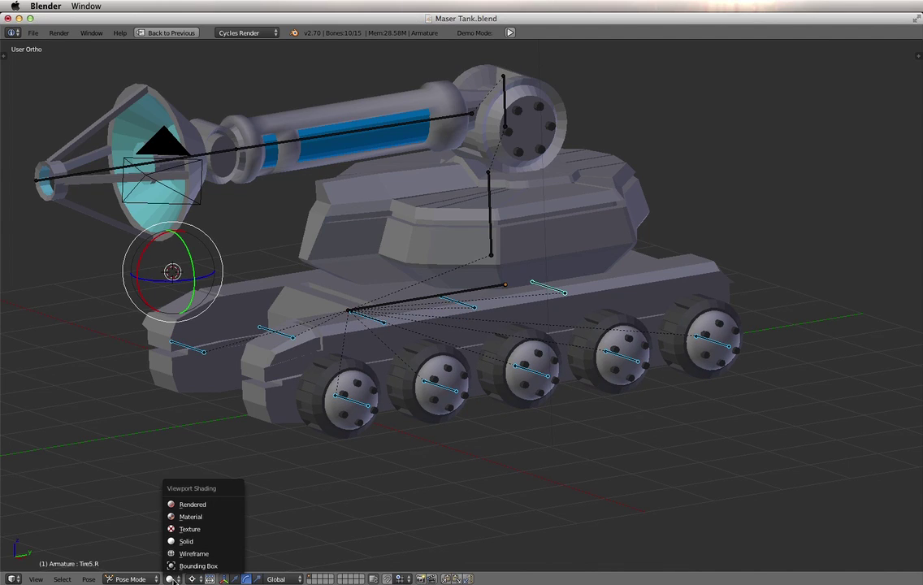
pyautogui.click(194, 578)
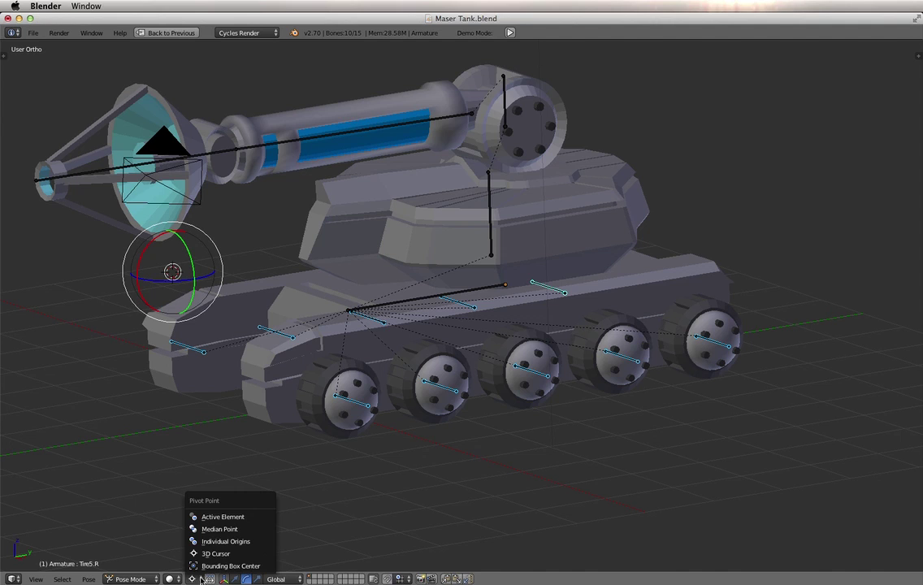
pyautogui.click(226, 542)
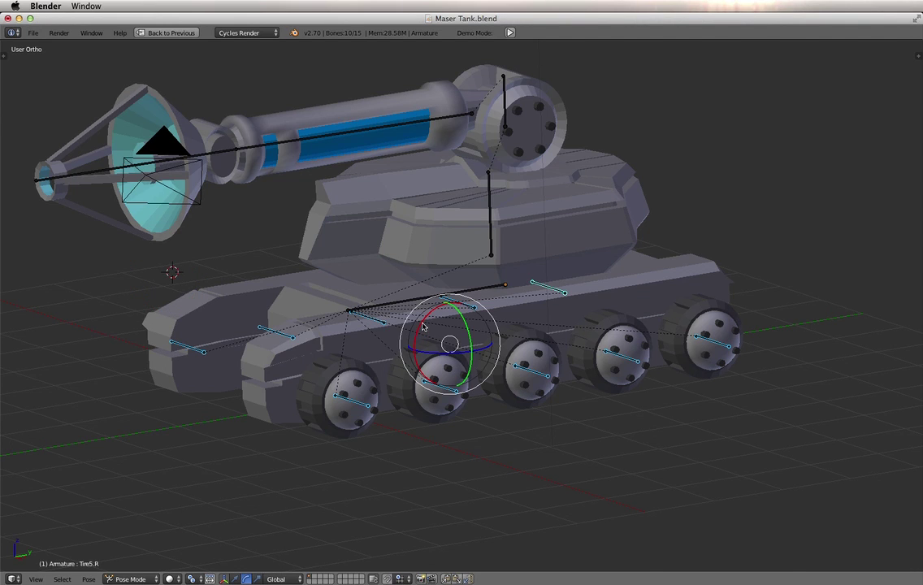
# Rotate the ten tire bones about the global X axis so each wheel spins around its own origin
pyautogui.moveTo(423, 327); pyautogui.dragTo(368, 303, button='middle')
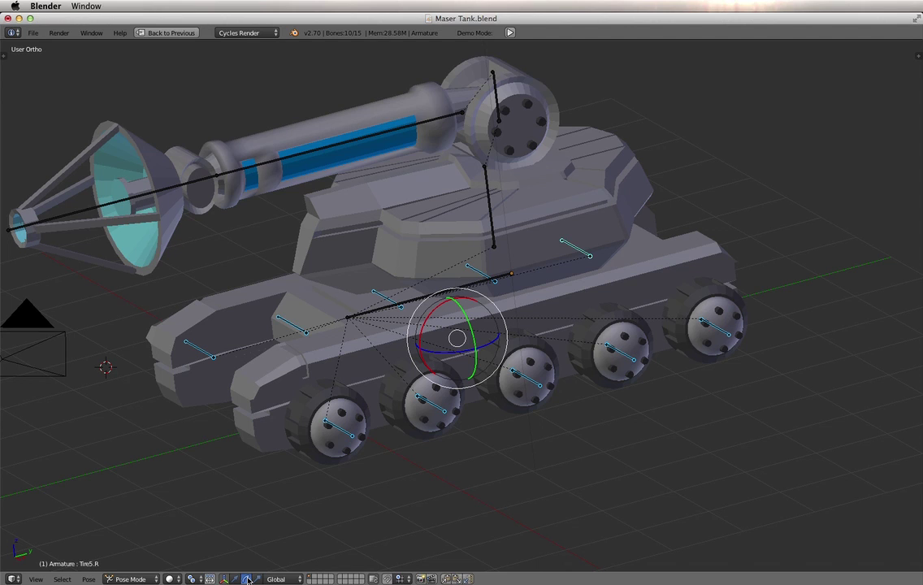
pyautogui.moveTo(539, 356); pyautogui.dragTo(627, 334, button='middle')
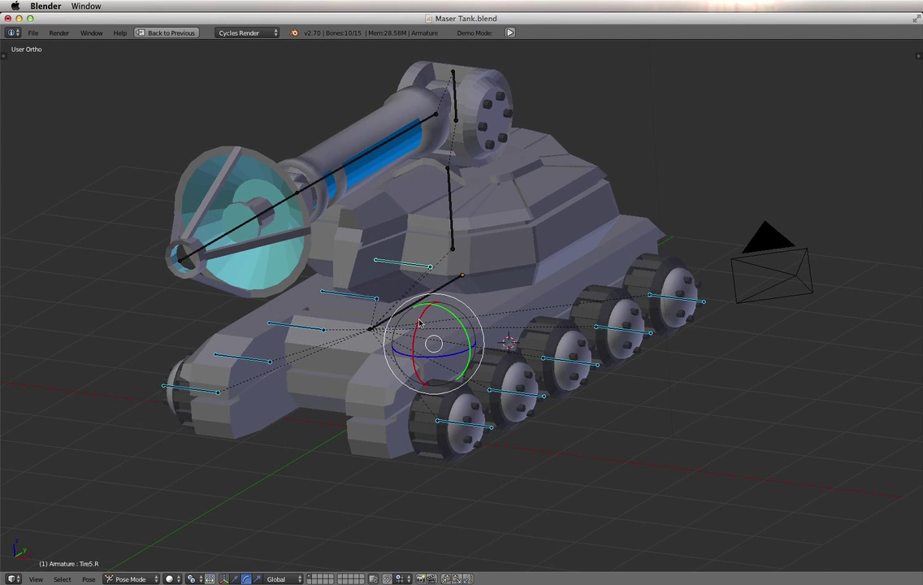
pyautogui.moveTo(411, 329); pyautogui.dragTo(546, 323, button='middle')
pyautogui.scroll(3, 525, 342)
pyautogui.scroll(-2, 488, 325)
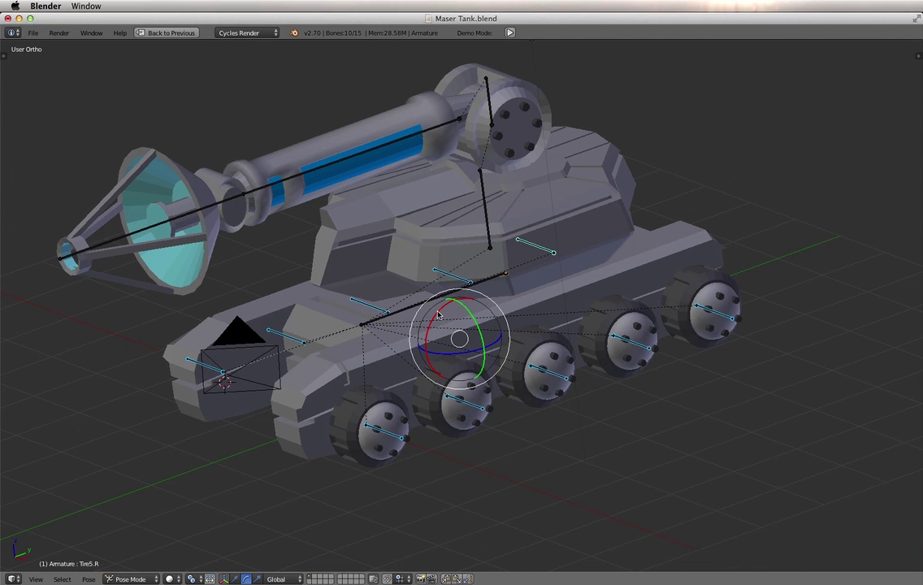
pyautogui.moveTo(438, 316); pyautogui.dragTo(538, 346)
pyautogui.moveTo(493, 263)
pyautogui.mouseDown(button='middle')
pyautogui.moveTo(451, 265)
pyautogui.moveTo(469, 263)
pyautogui.moveTo(563, 316)
pyautogui.moveTo(499, 277)
pyautogui.mouseUp(button='middle')
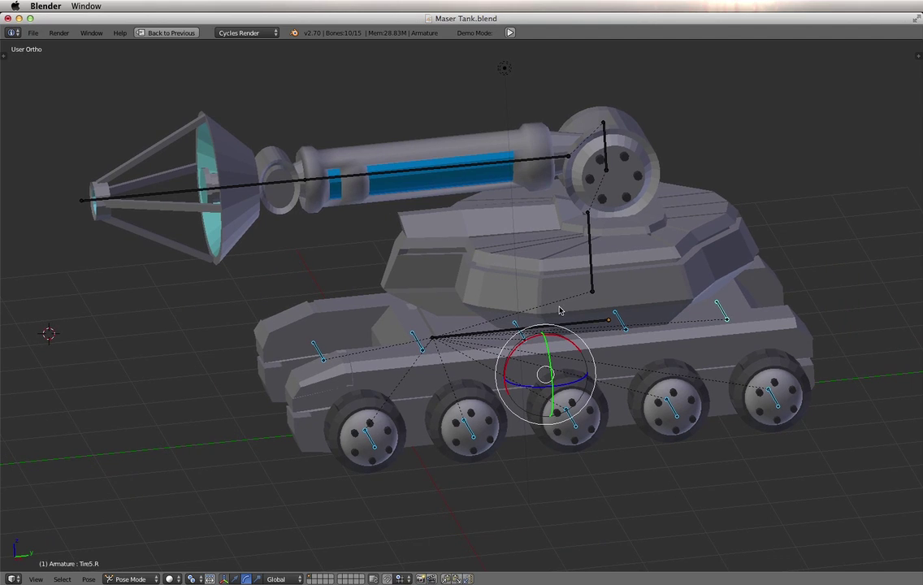
# Insert a Rotation keyframe for the ten selected tire bones
pyautogui.moveTo(645, 294); pyautogui.dragTo(641, 271, button='middle')
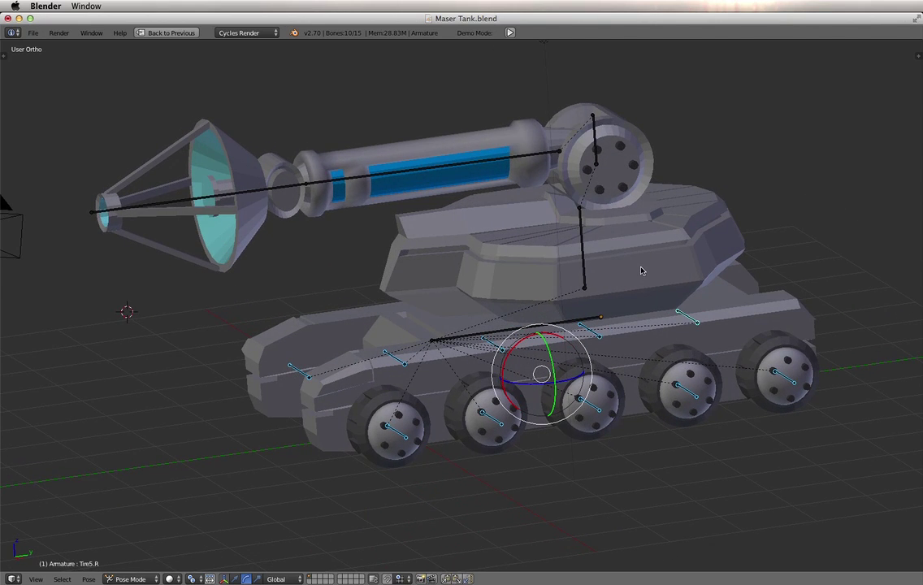
pyautogui.press('i')
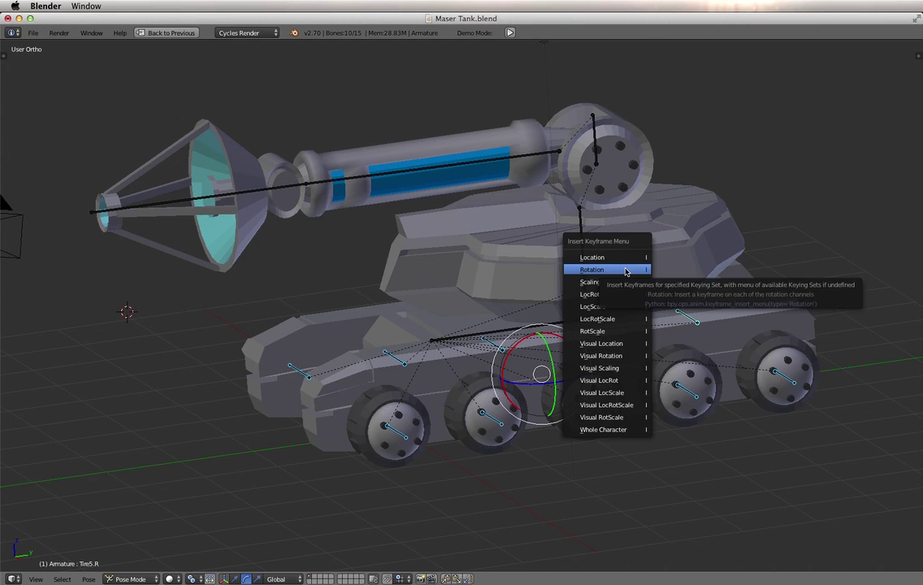
pyautogui.click(625, 269)
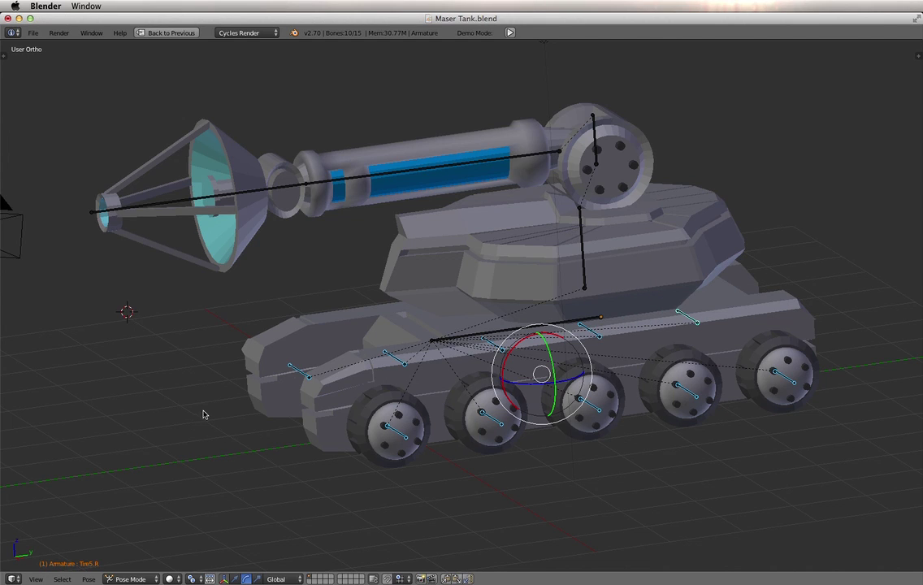
pyautogui.hotkey('ctrl', 'Up')
pyautogui.click(524, 379)
pyautogui.moveTo(520, 349); pyautogui.dragTo(532, 371, button='middle')
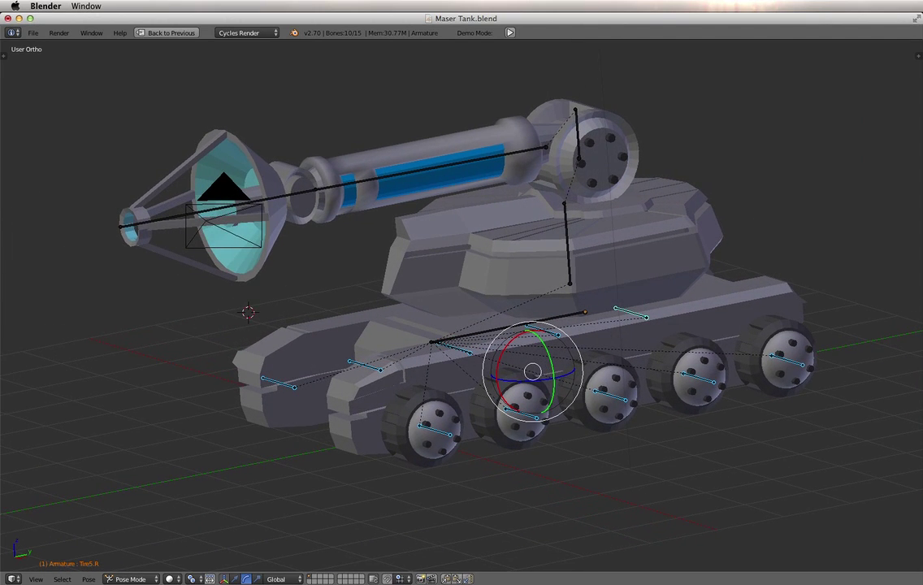
# Review the pivot point options, keep Individual Origins, and spin the ten tire bones again about the global X axis
pyautogui.click(178, 580)
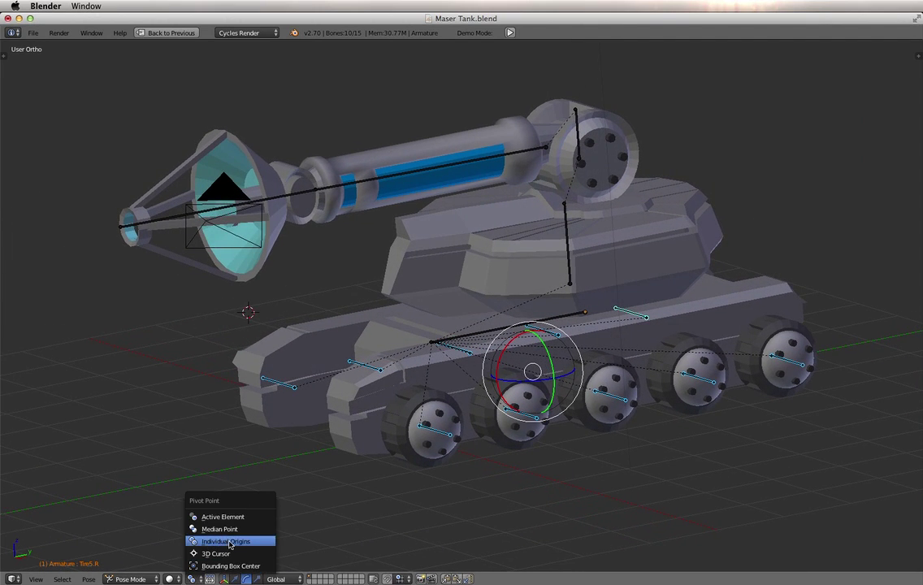
pyautogui.click(204, 485)
pyautogui.moveTo(500, 340)
pyautogui.mouseDown(button='middle')
pyautogui.moveTo(588, 368)
pyautogui.moveTo(516, 348)
pyautogui.mouseUp(button='middle')
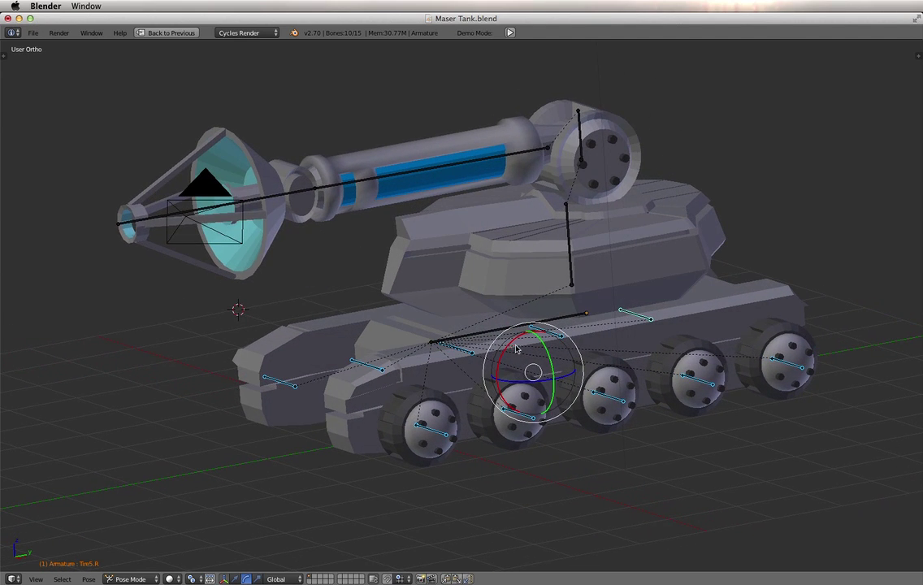
pyautogui.moveTo(515, 344); pyautogui.dragTo(509, 370)
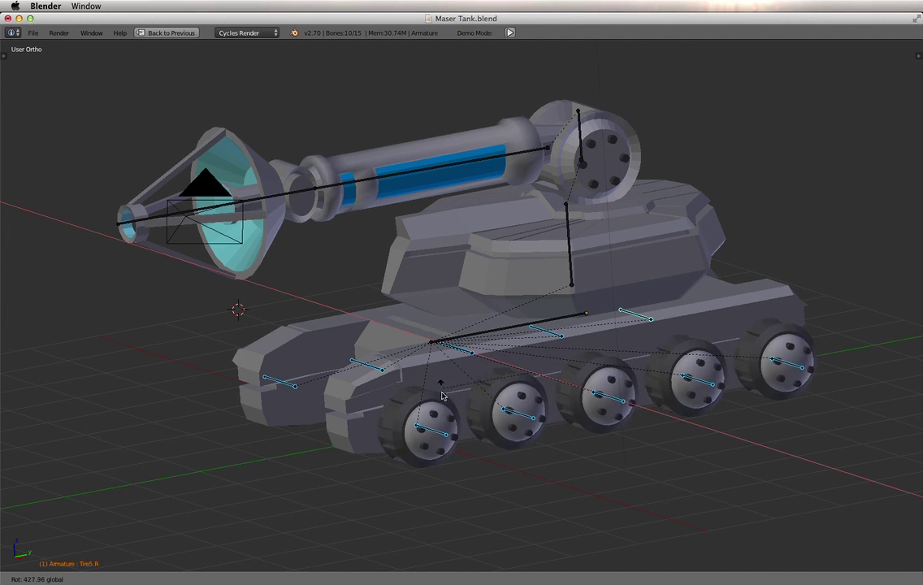
pyautogui.moveTo(591, 428); pyautogui.dragTo(621, 346)
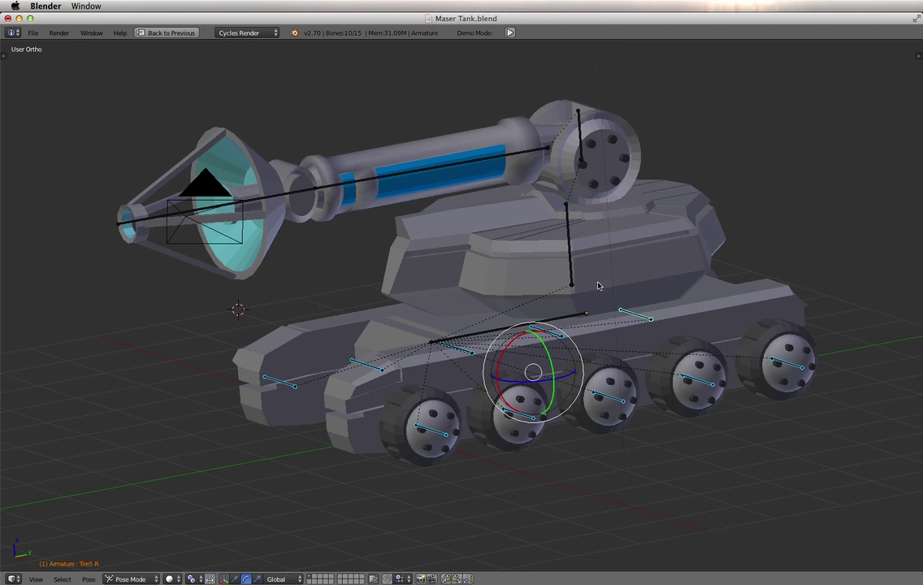
# Open the recent file Zealot Rigg 1.blend
pyautogui.click(33, 32)
pyautogui.moveTo(73, 96)
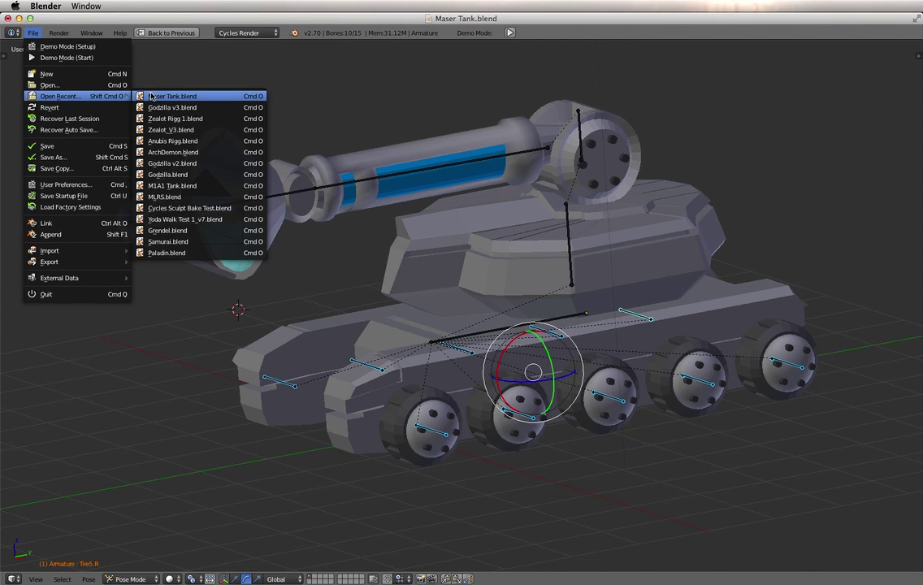
pyautogui.click(172, 119)
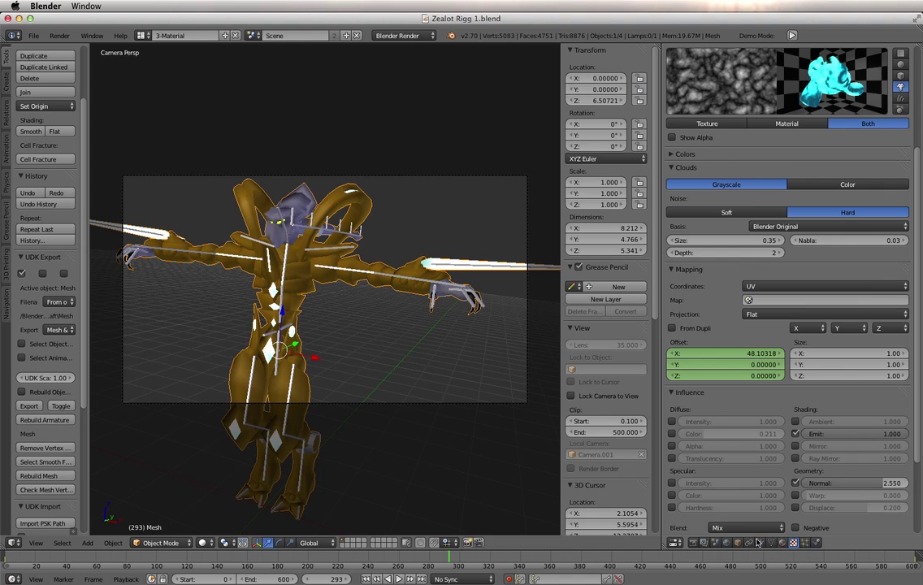
# Select the Zealot's armature and set its bone display to Stick
pyautogui.rightClick(383, 278)
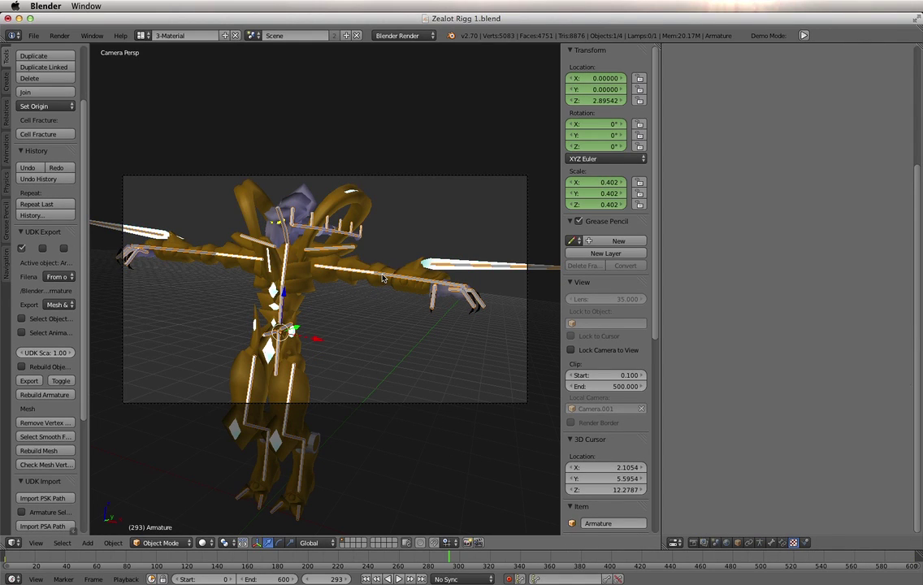
pyautogui.click(760, 543)
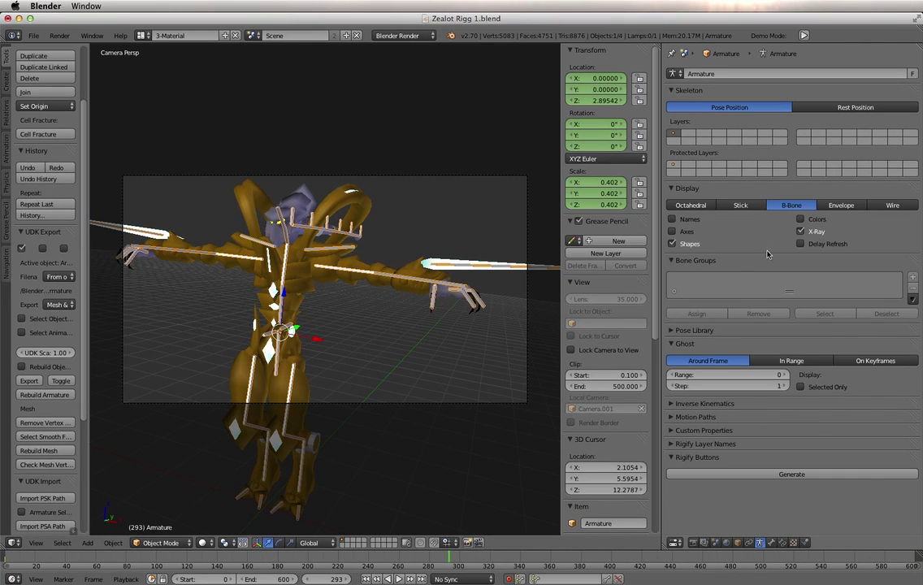
pyautogui.click(740, 205)
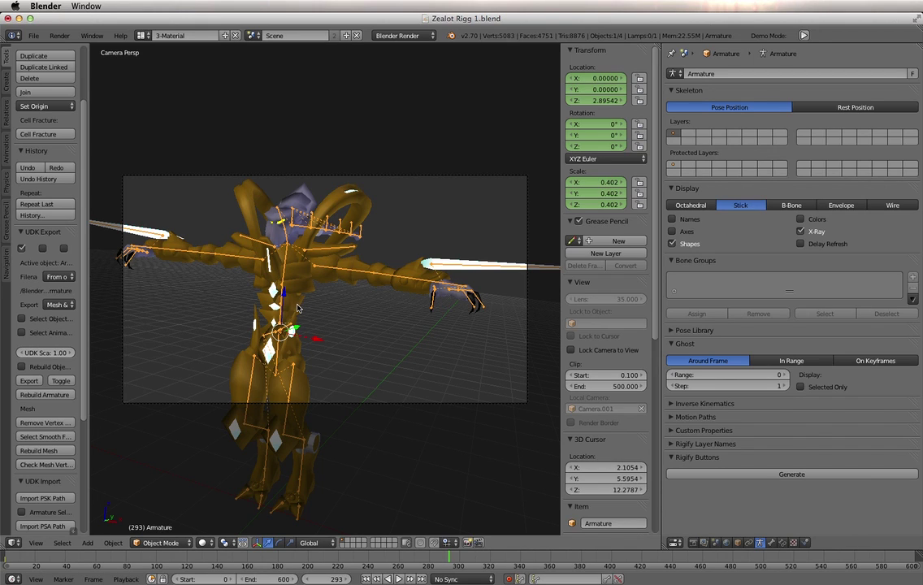
# Maximize the 3D viewport, hide its tool and properties shelves, and frame the whole Zealot outside the camera view
pyautogui.hotkey('ctrl', 'Up')
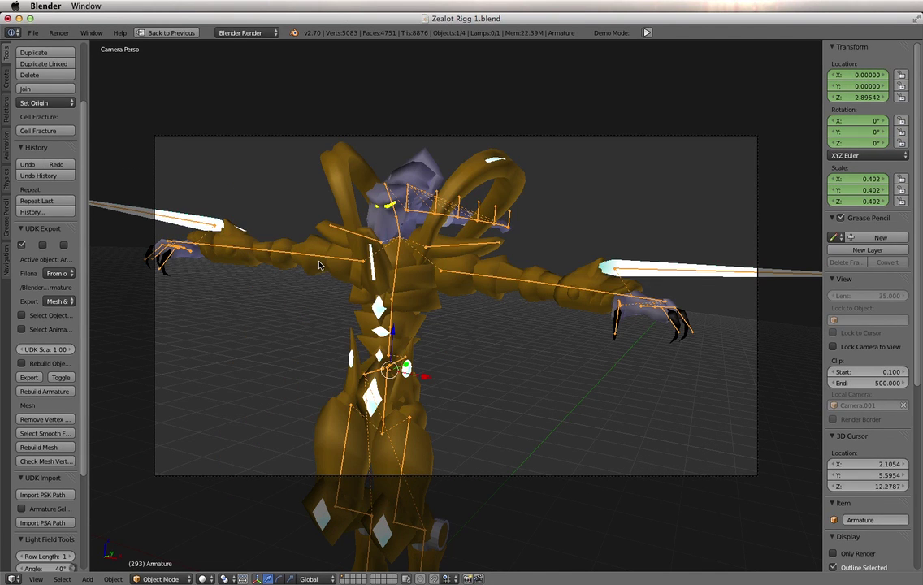
pyautogui.press('t')
pyautogui.press('n')
pyautogui.moveTo(274, 218); pyautogui.dragTo(251, 263, button='middle')
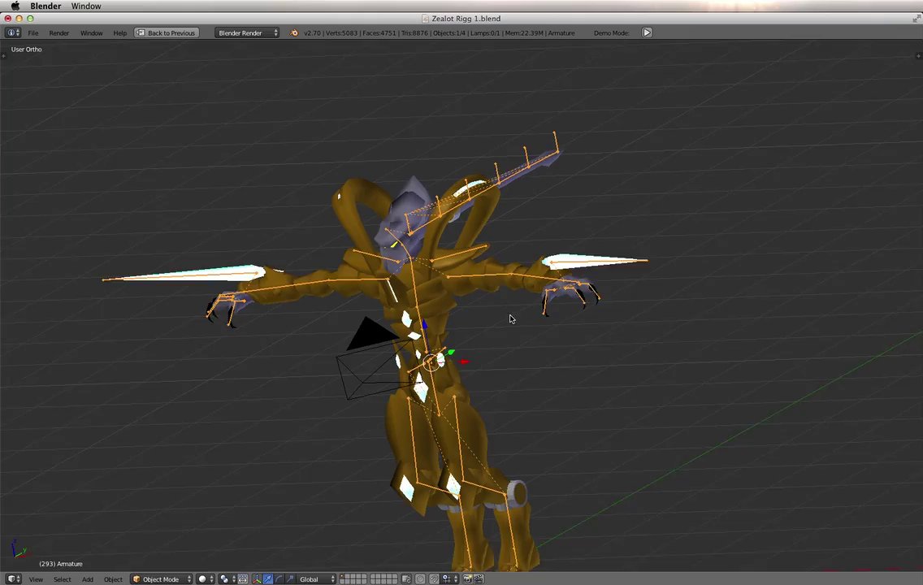
pyautogui.keyDown('shift'); pyautogui.moveTo(510, 318); pyautogui.dragTo(583, 292, button='middle'); pyautogui.keyUp('shift')
pyautogui.moveTo(492, 278); pyautogui.dragTo(526, 274, button='middle')
pyautogui.moveTo(598, 183); pyautogui.dragTo(441, 196, button='middle')
pyautogui.keyDown('ctrl'); pyautogui.moveTo(520, 225); pyautogui.dragTo(470, 318, button='middle'); pyautogui.keyUp('ctrl')
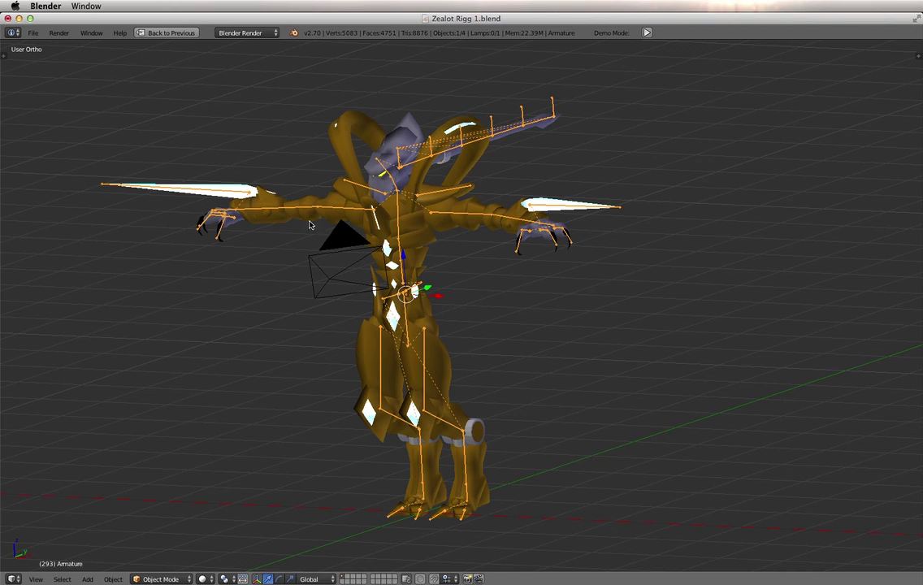
# Select the armature at the Zealot's left hand and switch it to Pose Mode
pyautogui.rightClick(549, 235)
pyautogui.scroll(6, 499, 254)
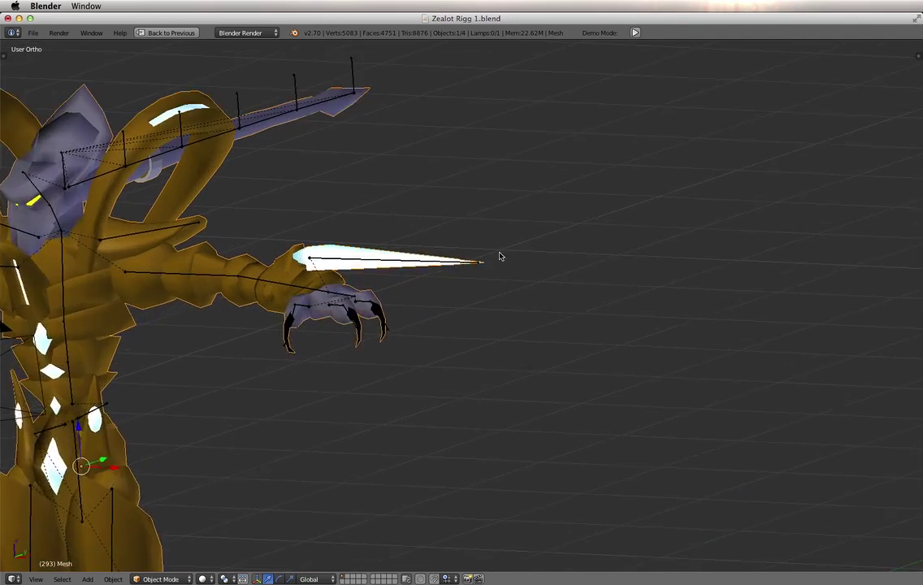
pyautogui.moveTo(439, 293); pyautogui.dragTo(355, 363, button='middle')
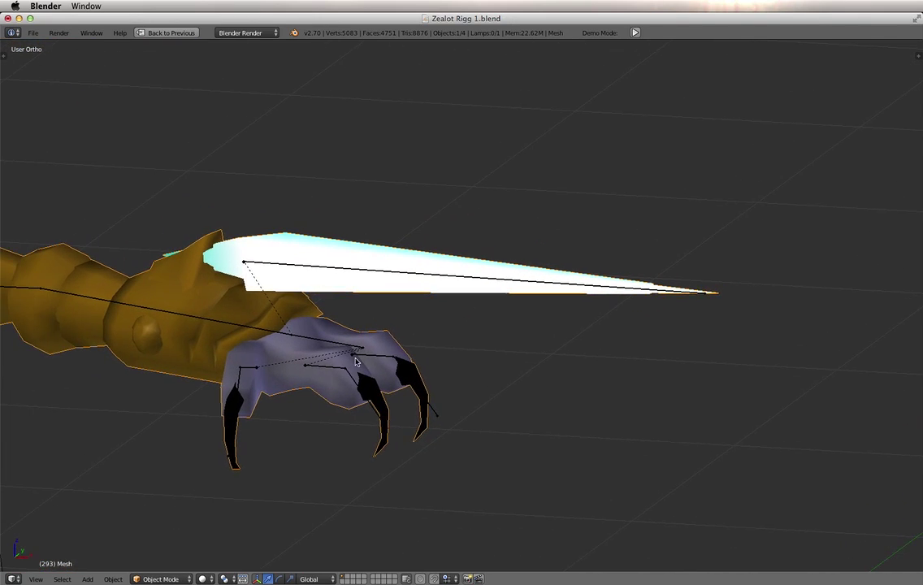
pyautogui.keyDown('shift'); pyautogui.rightClick(337, 369); pyautogui.keyUp('shift')
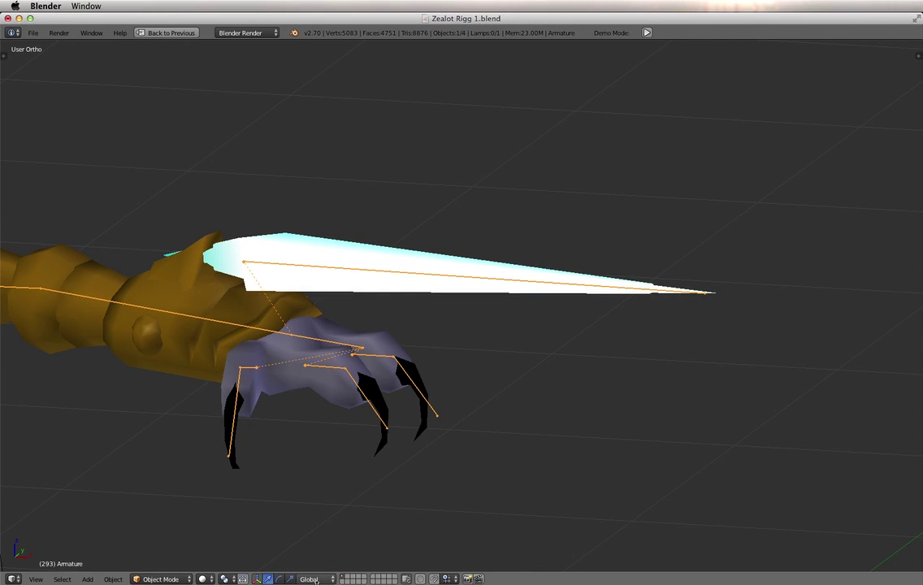
pyautogui.click(160, 579)
pyautogui.click(167, 542)
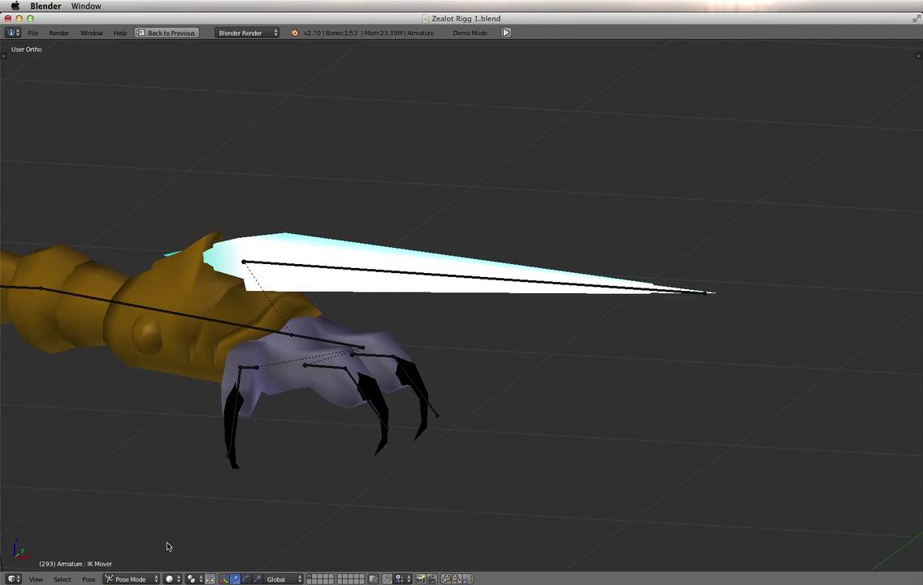
# Select the four bones of the left hand's two fingers and enable the rotation manipulator
pyautogui.rightClick(329, 371)
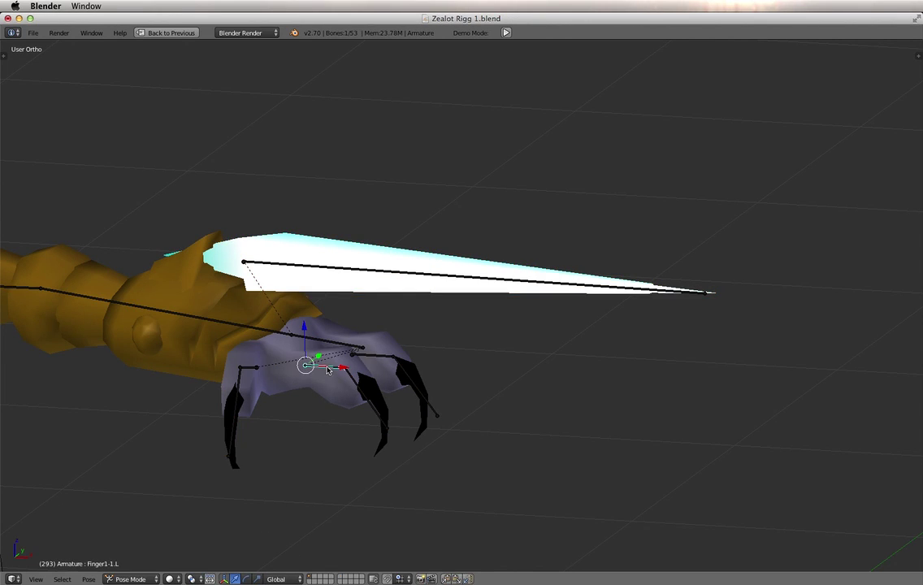
pyautogui.keyDown('shift'); pyautogui.rightClick(367, 399); pyautogui.keyUp('shift')
pyautogui.click(246, 578)
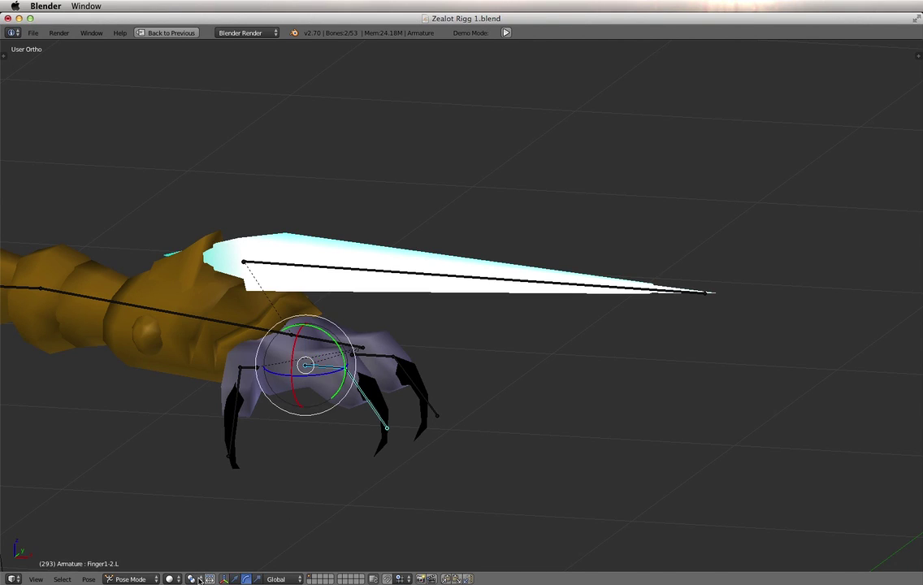
pyautogui.click(199, 579)
pyautogui.keyDown('shift'); pyautogui.rightClick(371, 358); pyautogui.keyUp('shift')
pyautogui.keyDown('shift'); pyautogui.rightClick(403, 370); pyautogui.keyUp('shift')
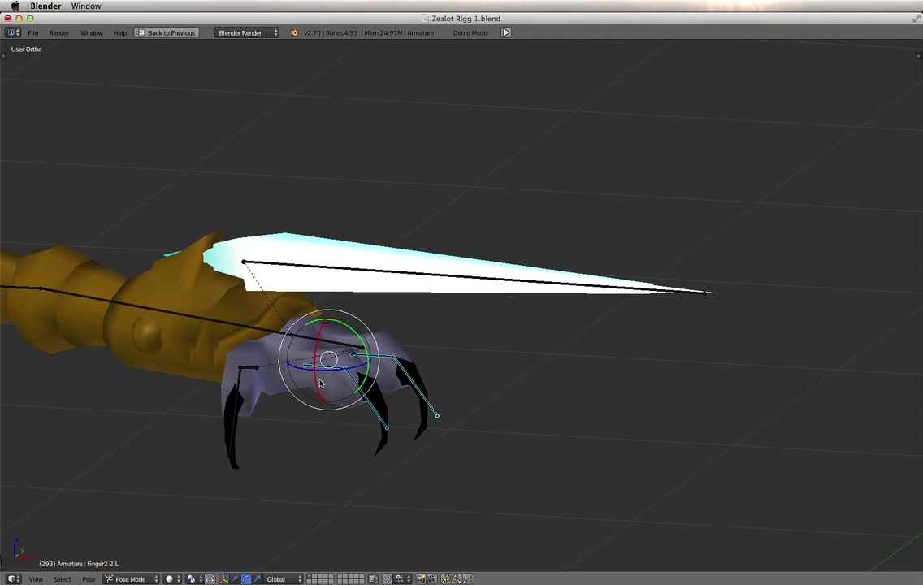
# Try rotating the four finger bones around their shared pivot about the global Y axis, and undo the rotation
pyautogui.moveTo(349, 329); pyautogui.dragTo(366, 368)
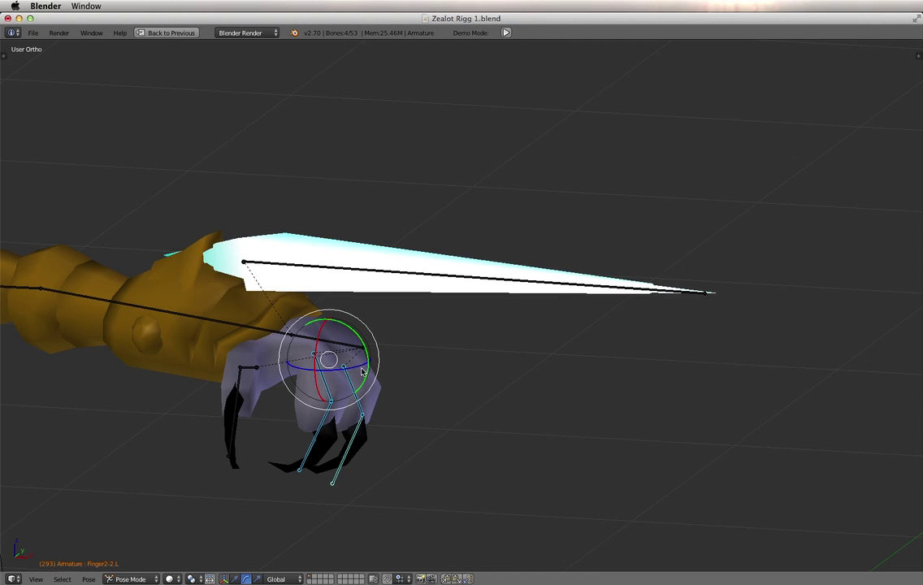
pyautogui.hotkey('ctrl', 'z')
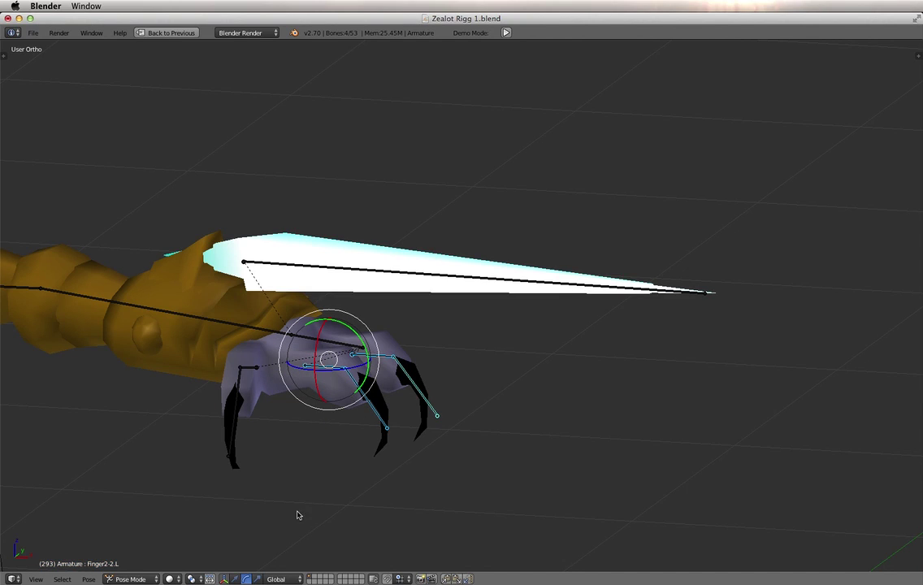
# Set the pivot point to Individual Origins and rotate the four finger bones about the global Y axis
pyautogui.click(192, 578)
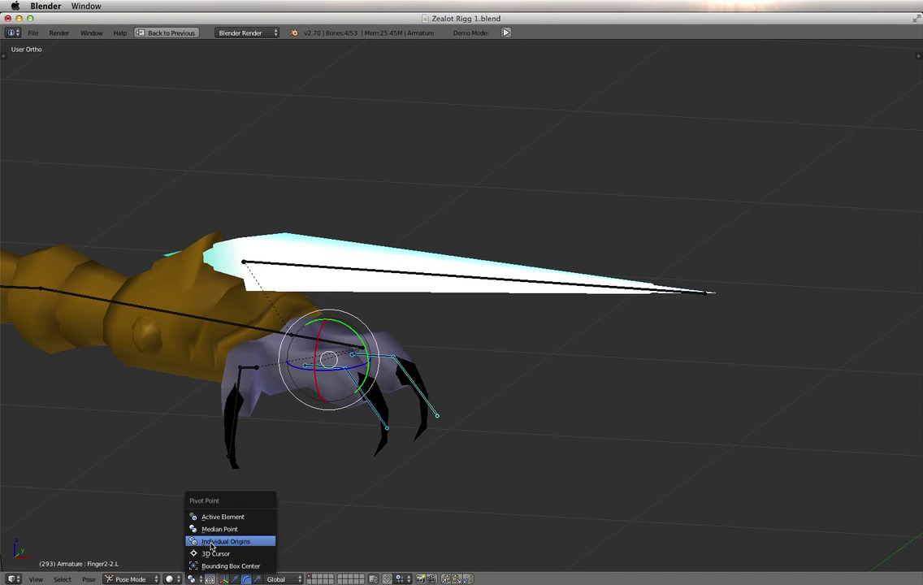
pyautogui.click(212, 541)
pyautogui.moveTo(358, 339); pyautogui.dragTo(305, 384)
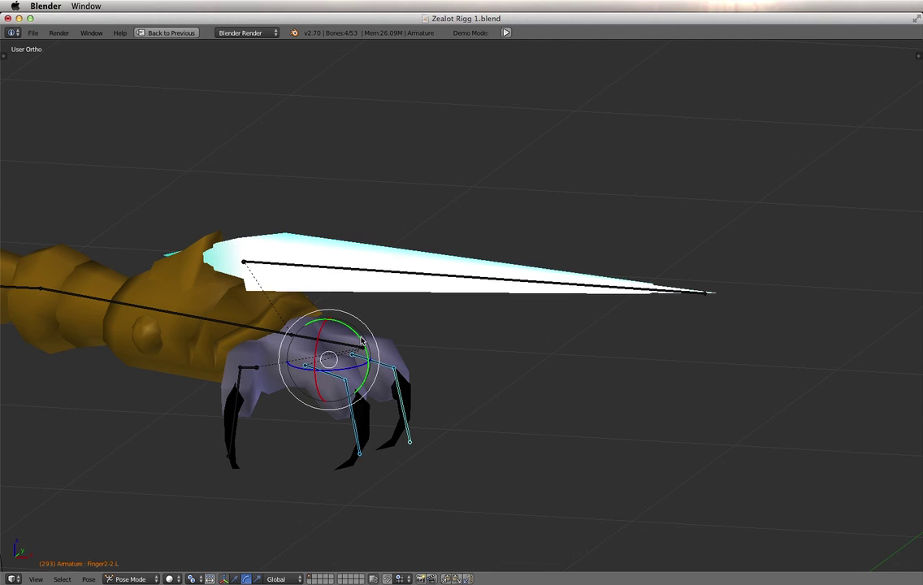
pyautogui.moveTo(359, 341)
pyautogui.mouseDown()
pyautogui.moveTo(354, 372)
pyautogui.moveTo(351, 337)
pyautogui.moveTo(355, 367)
pyautogui.moveTo(350, 335)
pyautogui.moveTo(342, 342)
pyautogui.mouseUp()
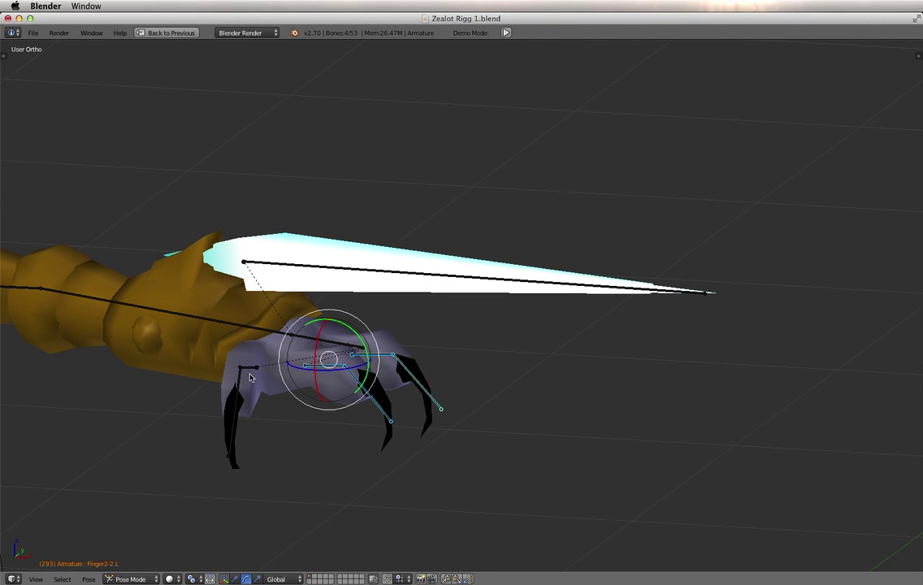
# Add the two thumb bones to the selection, try curling all six bones about the global Y axis, and undo the rotation
pyautogui.keyDown('shift'); pyautogui.rightClick(253, 372); pyautogui.keyUp('shift')
pyautogui.keyDown('shift'); pyautogui.rightClick(241, 378); pyautogui.keyUp('shift')
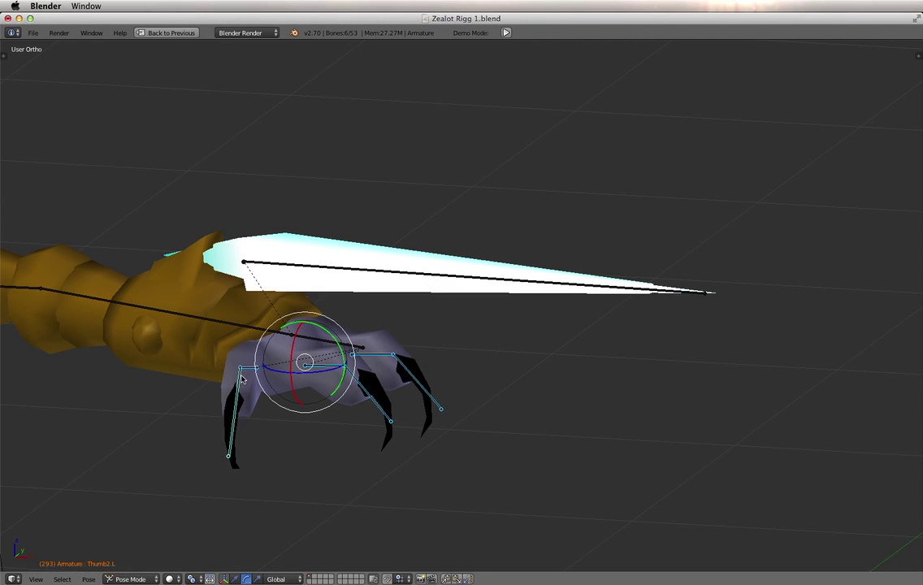
pyautogui.moveTo(220, 336); pyautogui.dragTo(319, 346, button='middle')
pyautogui.press('r')
pyautogui.press('y')
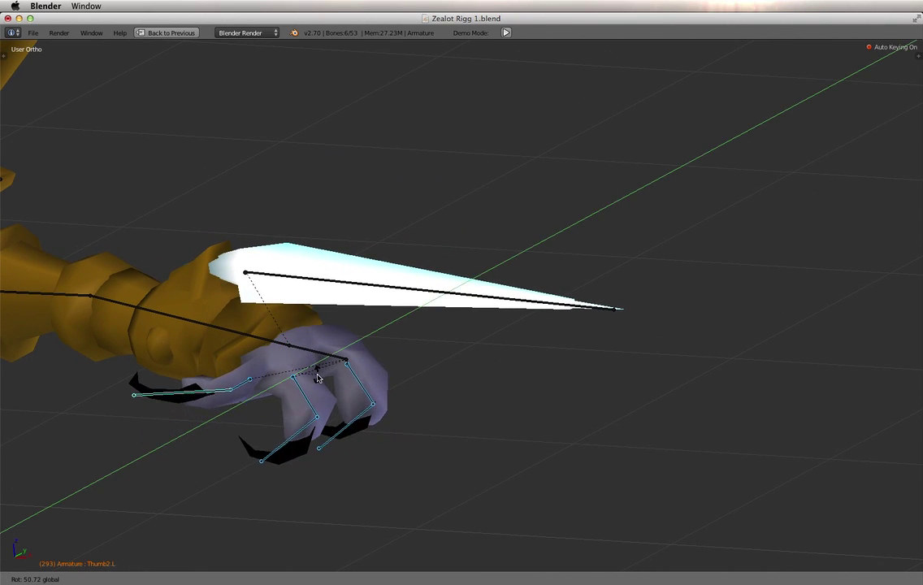
pyautogui.click(294, 391)
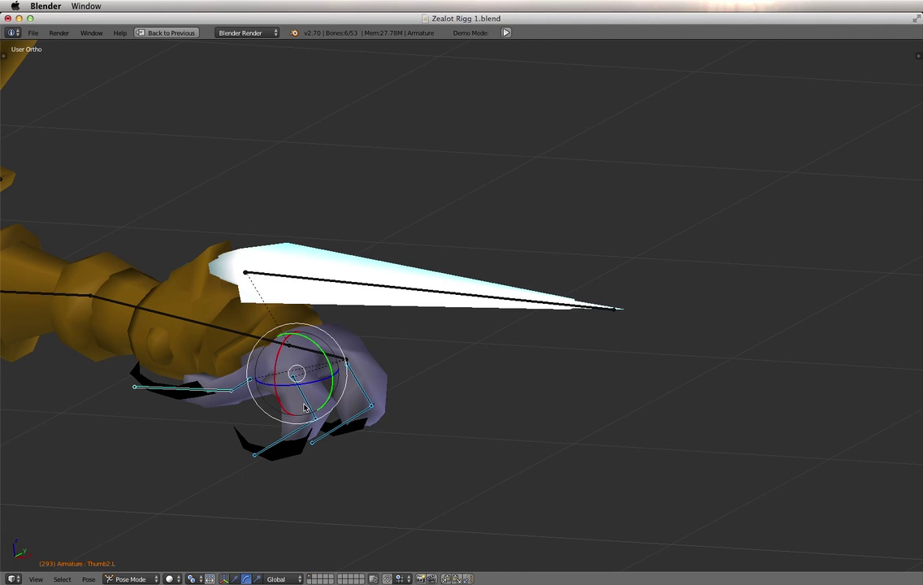
pyautogui.hotkey('ctrl', 'z')
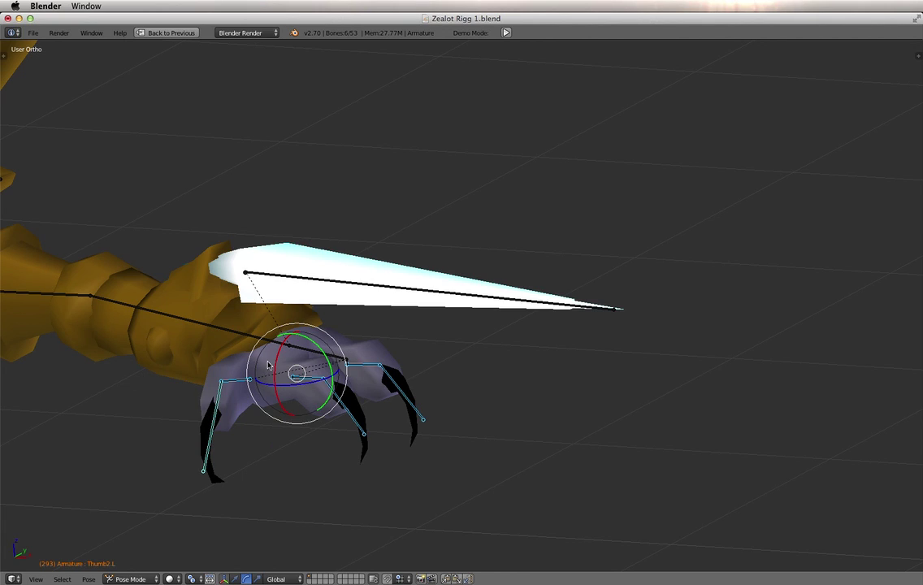
# Try rotating the six finger and thumb bones about the global X axis, and undo the rotation
pyautogui.press('r')
pyautogui.press('x')
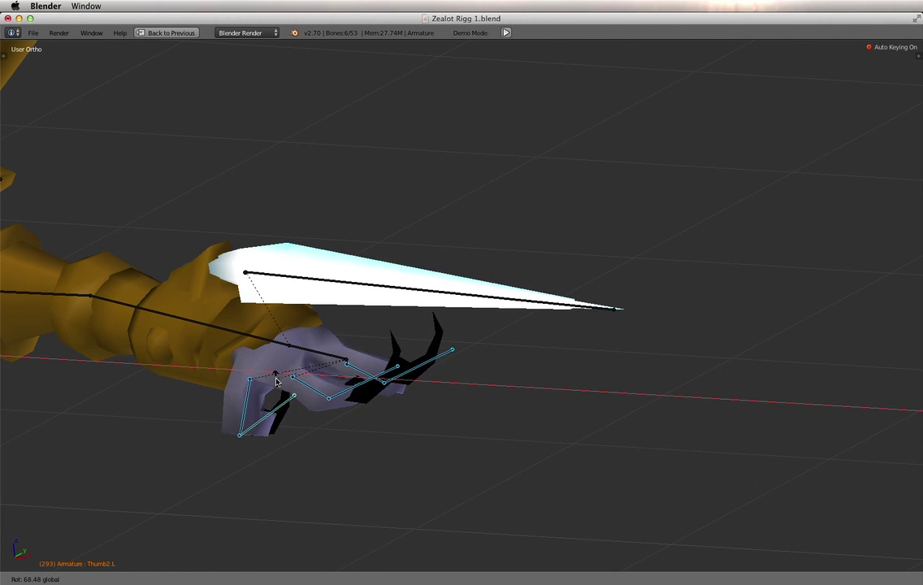
pyautogui.click(285, 376)
pyautogui.hotkey('ctrl', 'z')
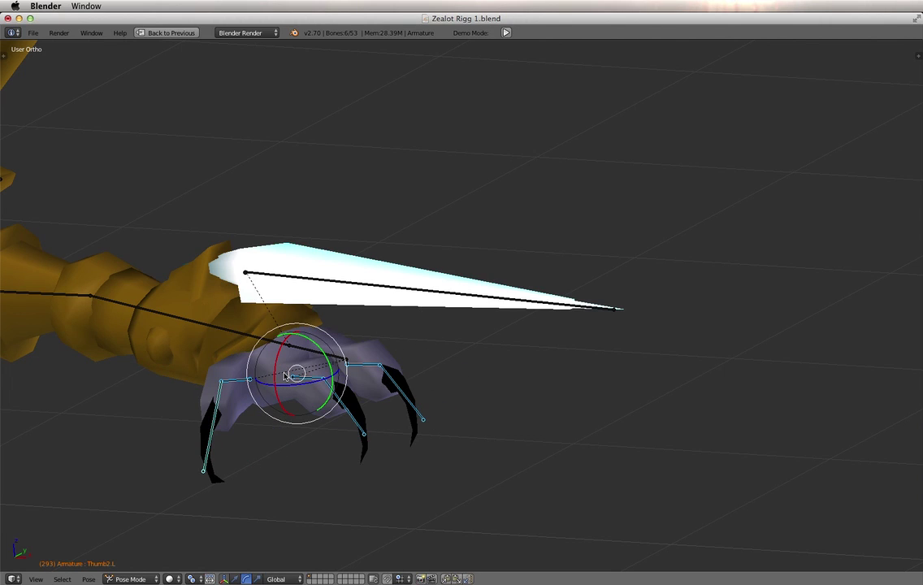
# Select only the four finger bones, try rotating them about the global Y axis, and undo the rotation
pyautogui.moveTo(368, 362); pyautogui.dragTo(398, 361, button='middle')
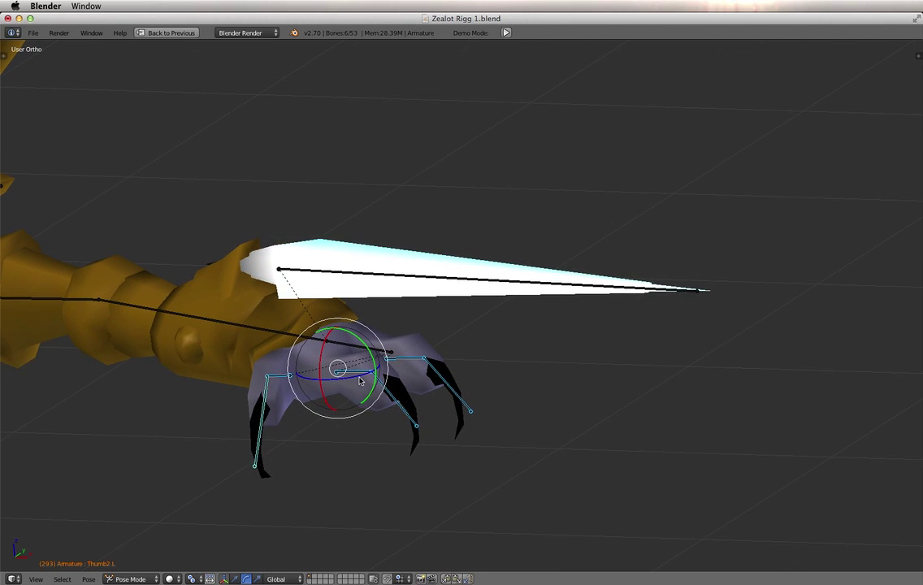
pyautogui.rightClick(370, 377)
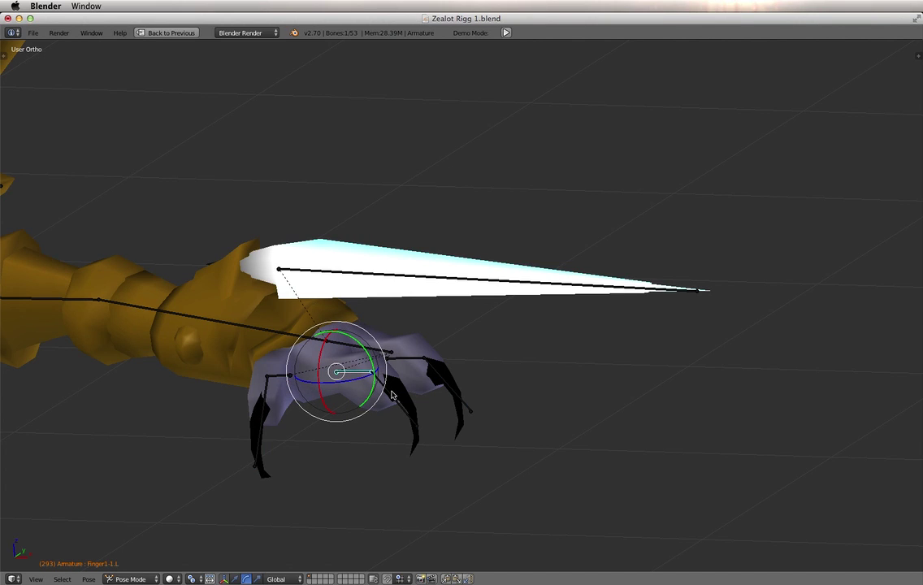
pyautogui.keyDown('shift'); pyautogui.rightClick(390, 395); pyautogui.keyUp('shift')
pyautogui.keyDown('shift'); pyautogui.rightClick(400, 361); pyautogui.keyUp('shift')
pyautogui.keyDown('shift'); pyautogui.rightClick(431, 369); pyautogui.keyUp('shift')
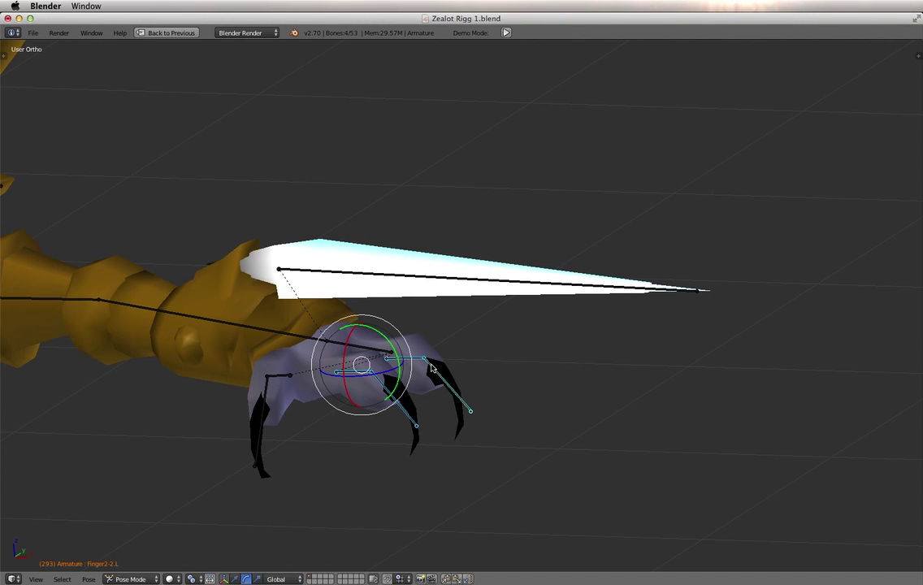
pyautogui.moveTo(428, 393)
pyautogui.mouseDown(button='middle')
pyautogui.moveTo(416, 396)
pyautogui.moveTo(426, 401)
pyautogui.mouseUp(button='middle')
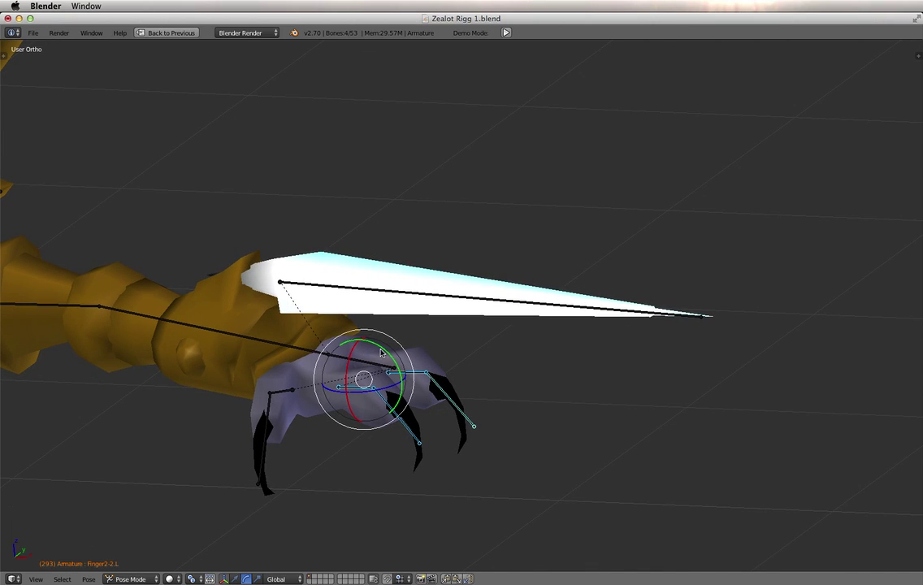
pyautogui.moveTo(380, 350); pyautogui.dragTo(391, 372)
pyautogui.hotkey('ctrl', 'z')
# Select the two thumb bones, try rotating them about the global X axis, and undo the rotation
pyautogui.rightClick(270, 374)
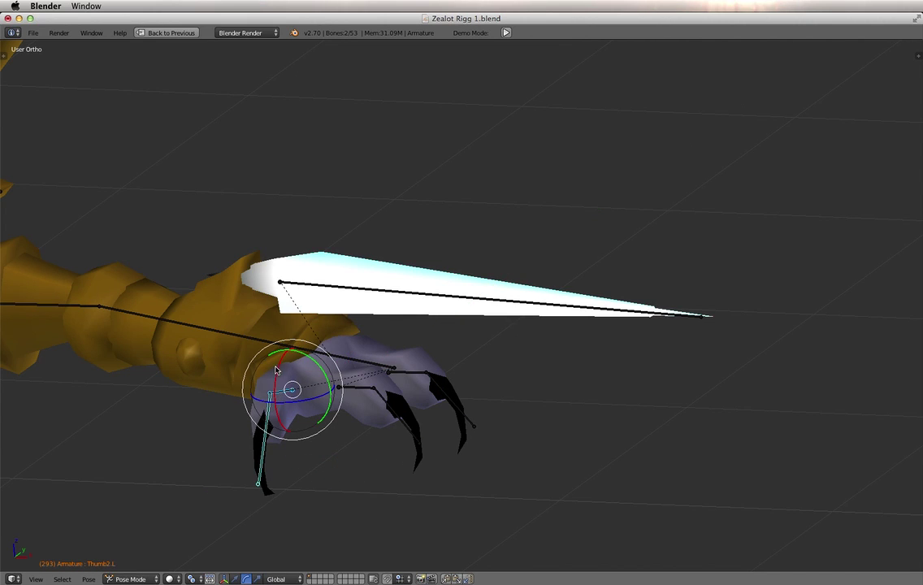
pyautogui.moveTo(275, 371); pyautogui.dragTo(280, 391)
pyautogui.hotkey('ctrl', 'z')
# Reselect the four finger bones and curl them inward into a fist about the global Y axis
pyautogui.rightClick(366, 395)
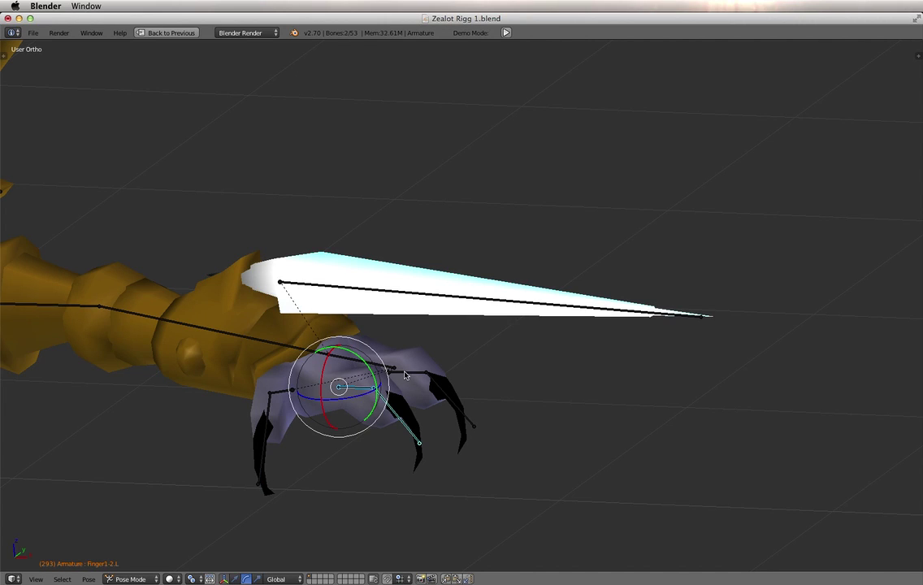
pyautogui.keyDown('shift'); pyautogui.rightClick(416, 375); pyautogui.keyUp('shift')
pyautogui.moveTo(393, 368); pyautogui.dragTo(365, 392)
# Select the two thumb bones and curl them about 38 degrees around the global X axis toward the fist
pyautogui.rightClick(282, 396)
pyautogui.keyDown('shift'); pyautogui.rightClick(282, 397); pyautogui.keyUp('shift')
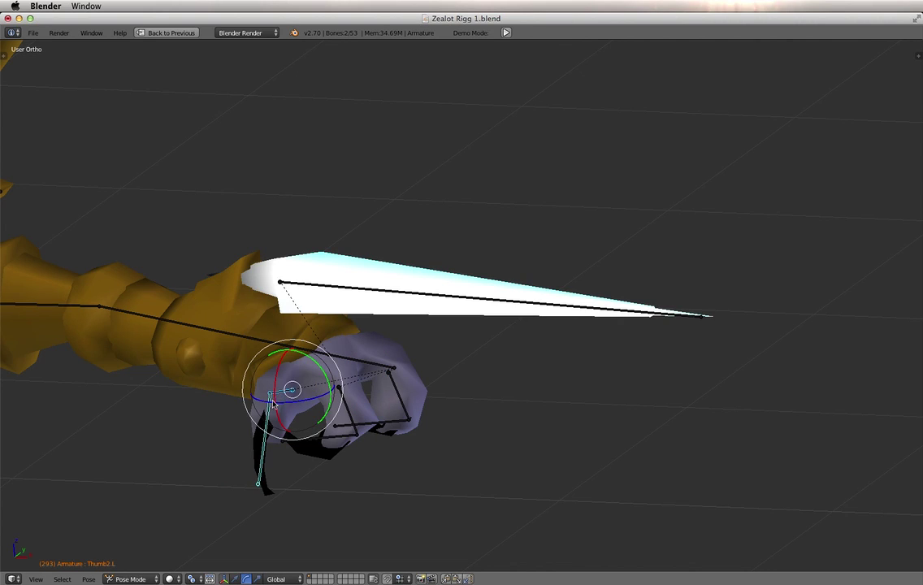
pyautogui.press('r')
pyautogui.press('x')
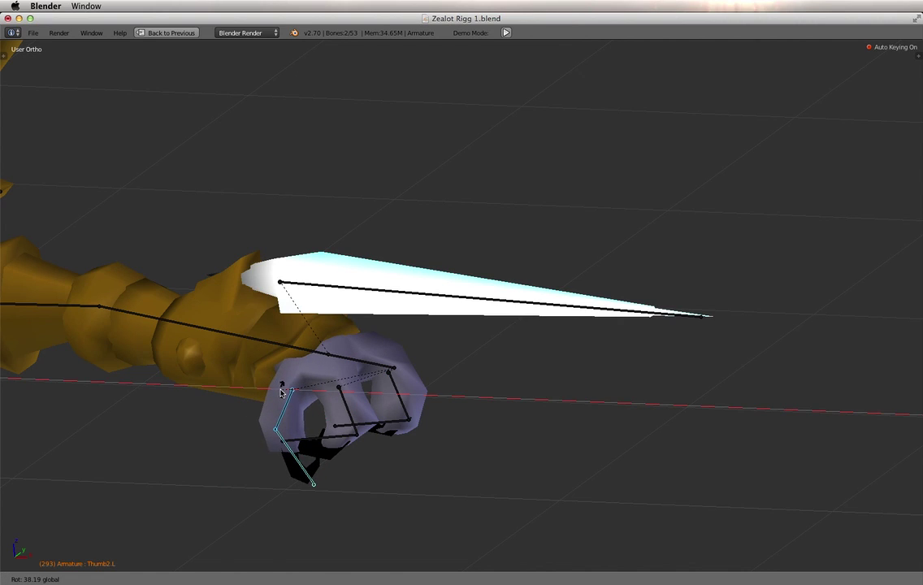
pyautogui.click(283, 391)
# Select the base bones of both fingers and rotate them slightly further inward about the global Y axis
pyautogui.rightClick(341, 395)
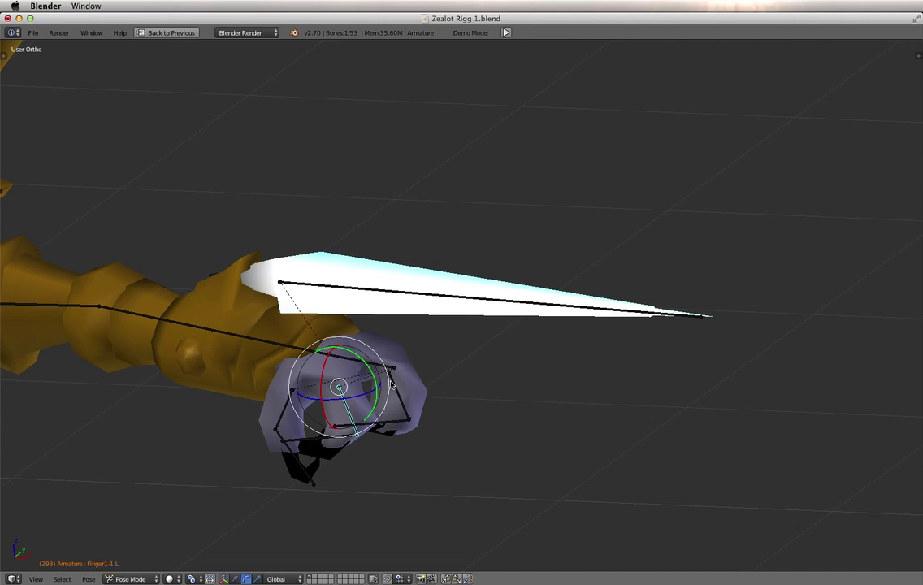
pyautogui.keyDown('shift'); pyautogui.rightClick(391, 381); pyautogui.keyUp('shift')
pyautogui.press('r')
pyautogui.press('y')
pyautogui.click(379, 366)
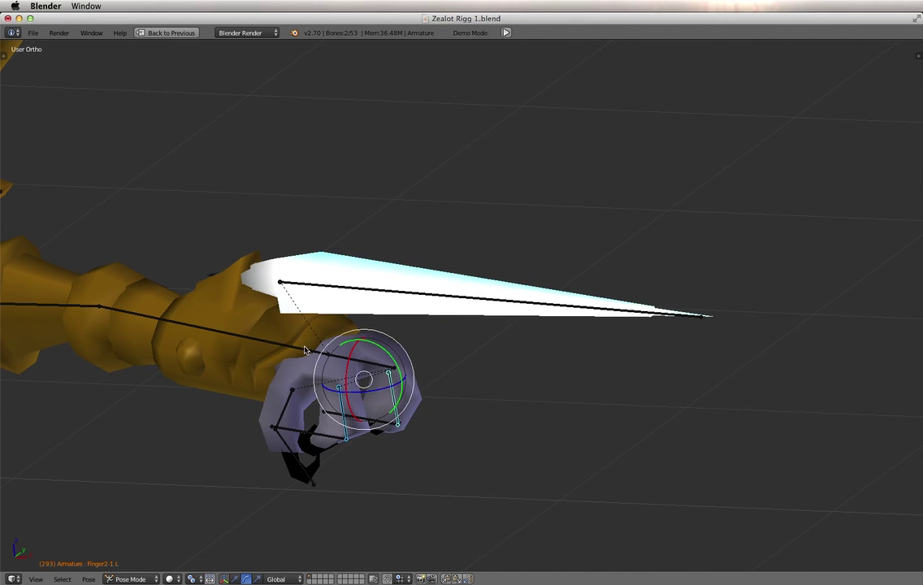
# Select the left bicep and forearm bones and try swinging them together about the global Z axis toward the chest
pyautogui.moveTo(313, 299); pyautogui.dragTo(273, 337, button='middle')
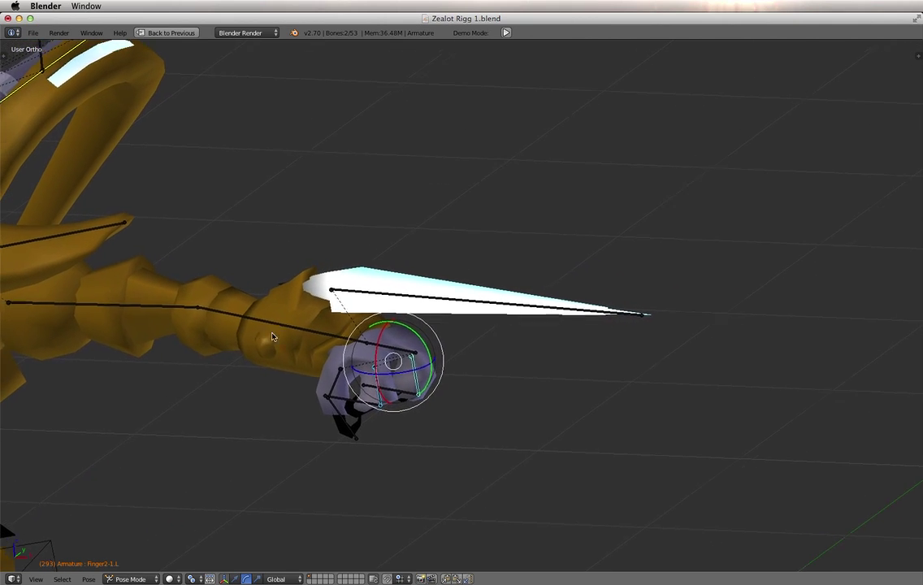
pyautogui.keyDown('shift'); pyautogui.moveTo(177, 325); pyautogui.dragTo(371, 327, button='middle'); pyautogui.keyUp('shift')
pyautogui.rightClick(363, 318)
pyautogui.rightClick(362, 313)
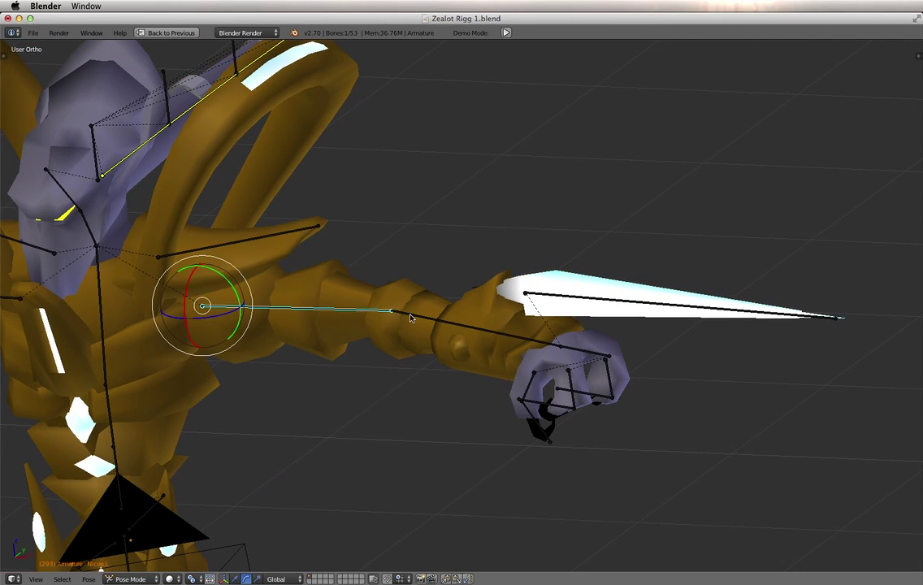
pyautogui.keyDown('shift'); pyautogui.rightClick(416, 317); pyautogui.keyUp('shift')
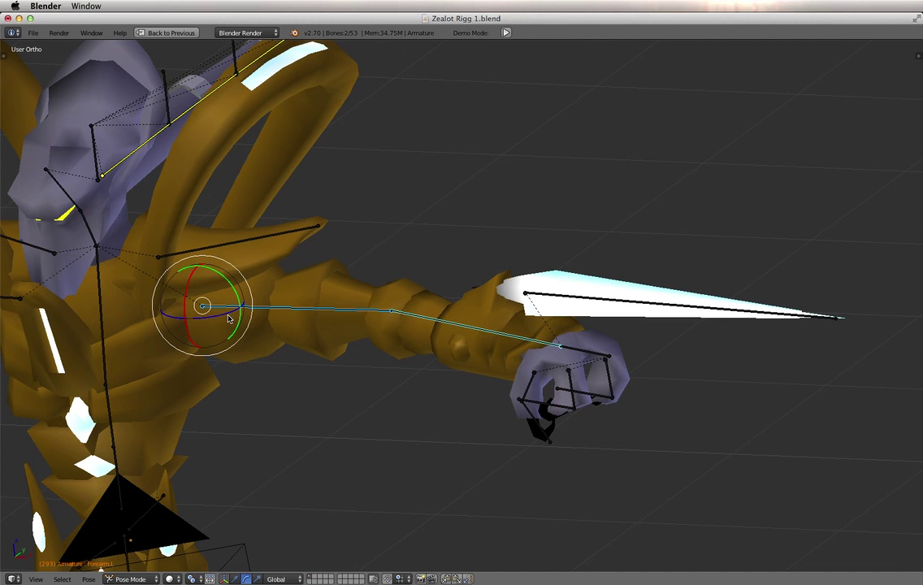
pyautogui.moveTo(218, 281); pyautogui.dragTo(385, 289, button='middle')
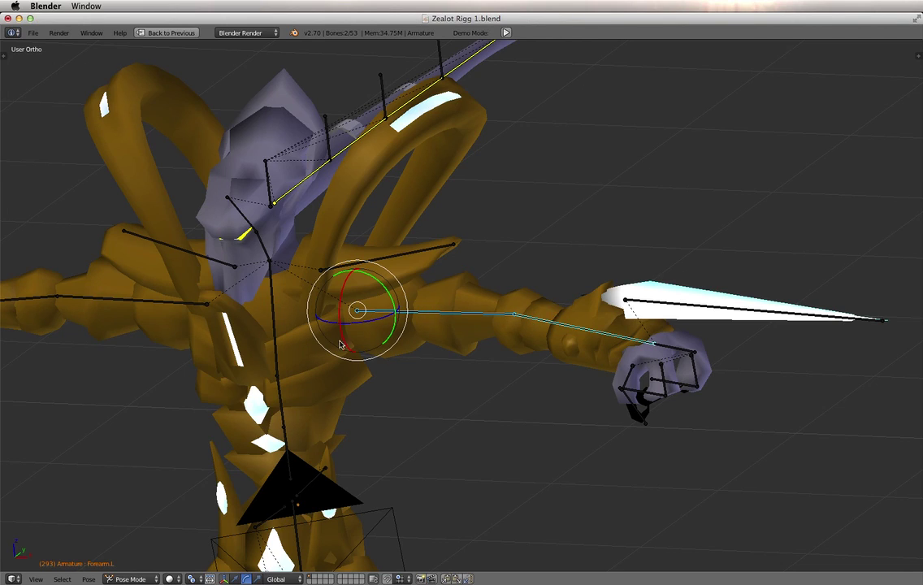
pyautogui.moveTo(382, 320); pyautogui.dragTo(357, 327)
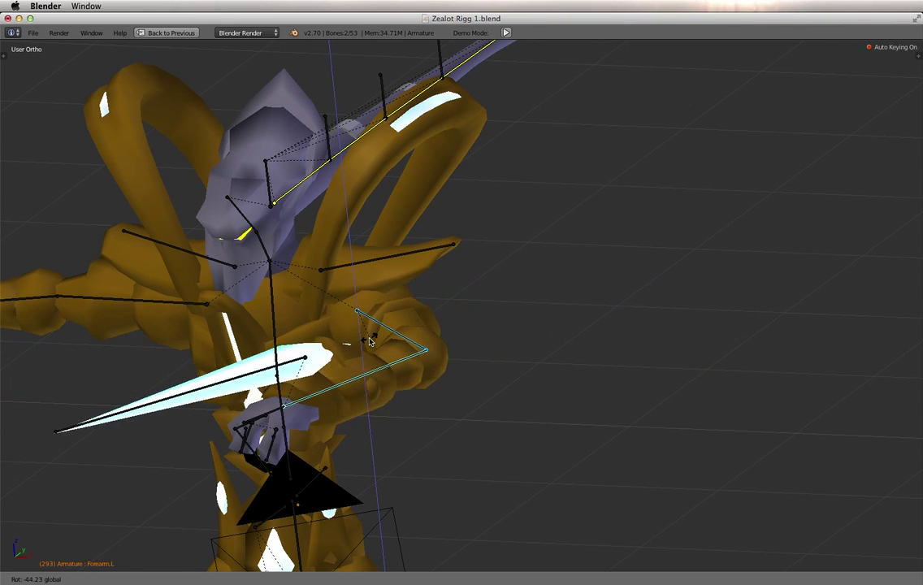
pyautogui.press('Escape')
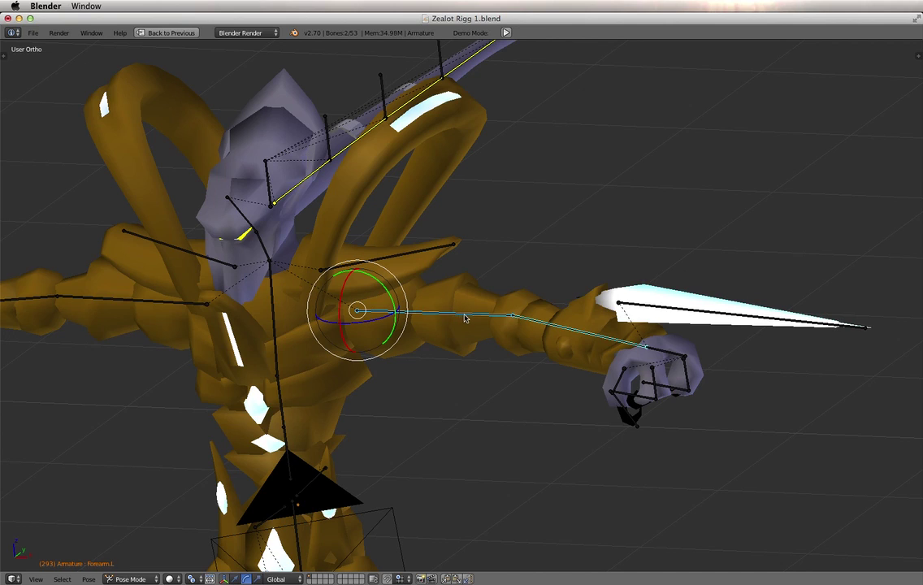
# Rotate the left bicep and forearm separately about the global Z axis, and rotate both together to straighten the arm outward
pyautogui.rightClick(465, 318)
pyautogui.moveTo(387, 322); pyautogui.dragTo(367, 326)
pyautogui.rightClick(424, 358)
pyautogui.moveTo(435, 360); pyautogui.dragTo(427, 363)
pyautogui.keyDown('shift'); pyautogui.rightClick(419, 349); pyautogui.keyUp('shift')
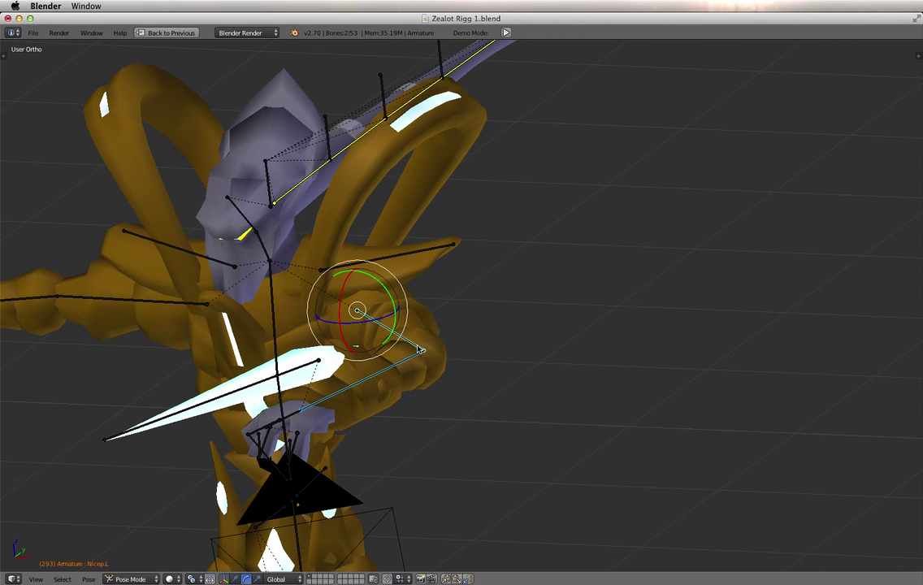
pyautogui.moveTo(379, 325); pyautogui.dragTo(354, 309)
# Select the torso bone with both spine bones below it and rotate them together about the global X axis
pyautogui.rightClick(276, 345)
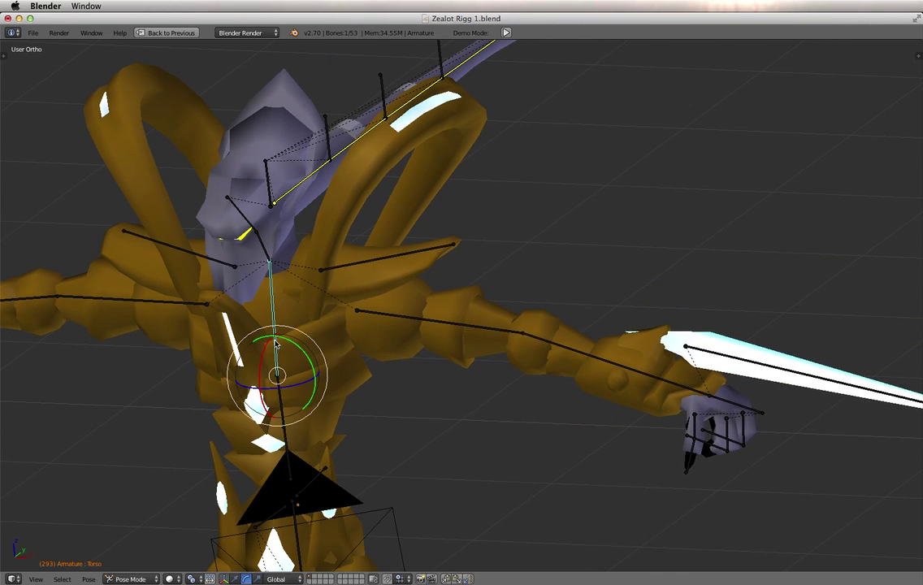
pyautogui.rightClick(278, 395)
pyautogui.rightClick(279, 362)
pyautogui.keyDown('shift'); pyautogui.rightClick(278, 399); pyautogui.keyUp('shift')
pyautogui.keyDown('shift'); pyautogui.rightClick(282, 445); pyautogui.keyUp('shift')
pyautogui.moveTo(282, 445); pyautogui.dragTo(279, 445)
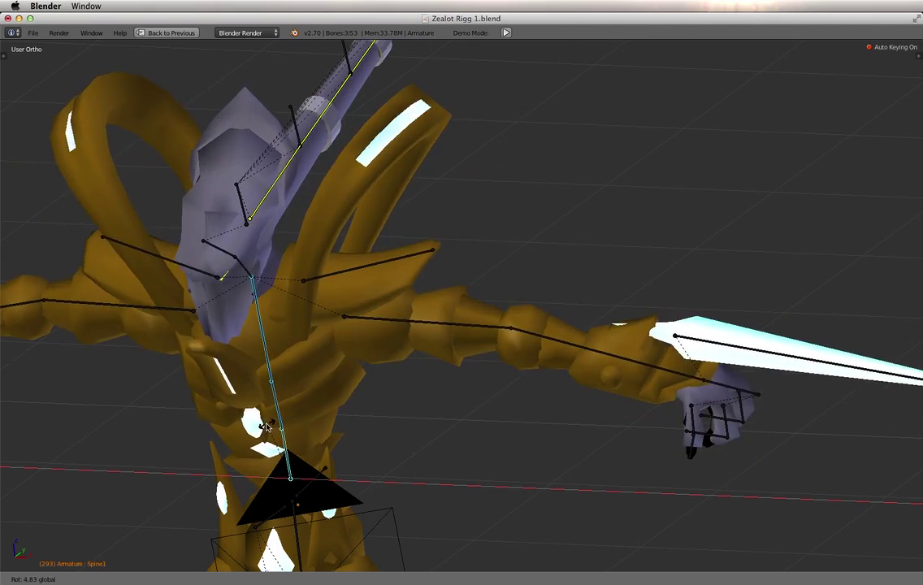
pyautogui.click(274, 397)
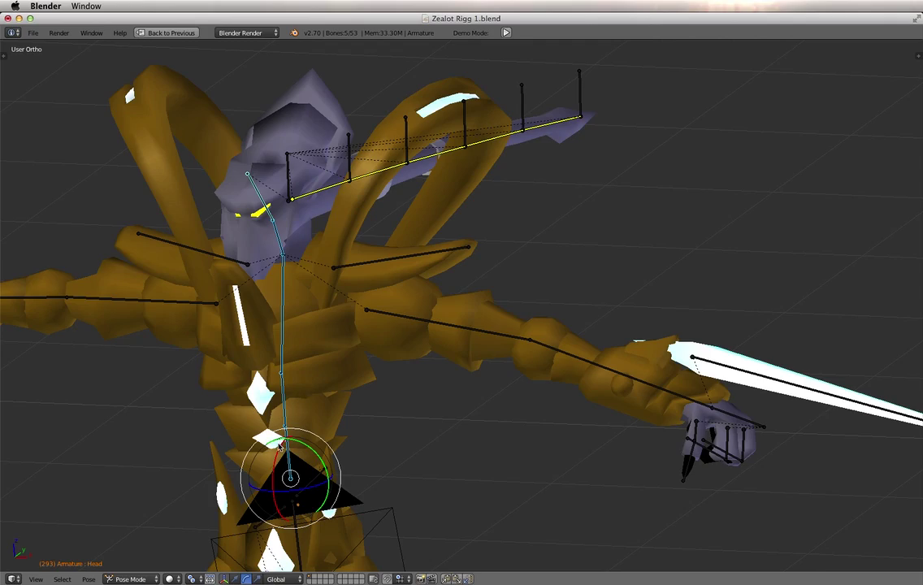
# Rotate the five bones from the lower spine up to the head together about the global X axis
pyautogui.press('r')
pyautogui.press('x')
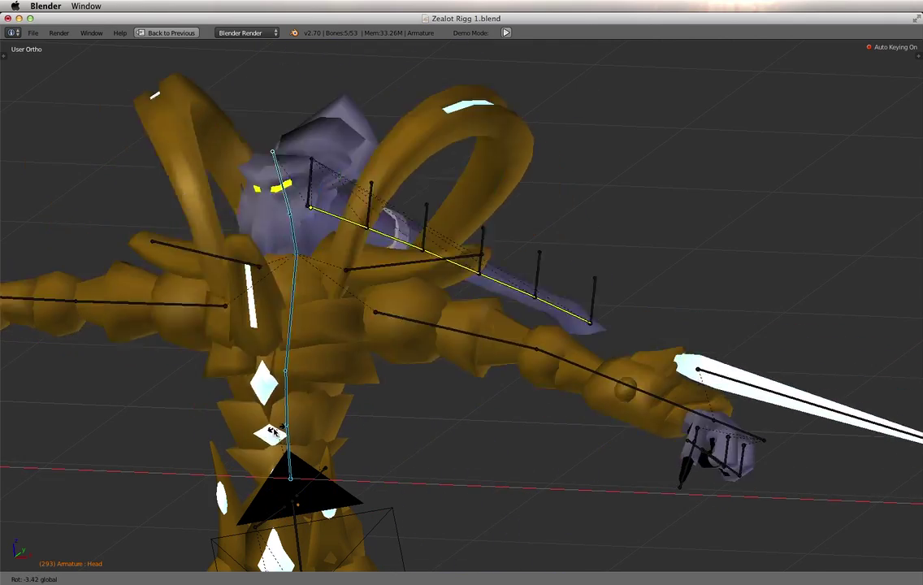
pyautogui.click(275, 433)
# Rotate the five spine-to-head bones about the global Y axis and the global Z axis
pyautogui.press('r')
pyautogui.press('y')
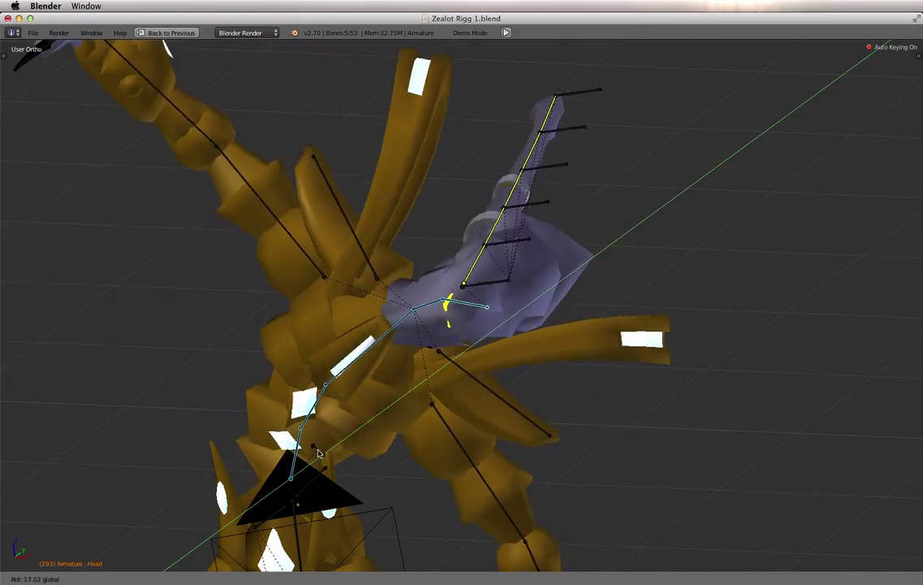
pyautogui.click(313, 492)
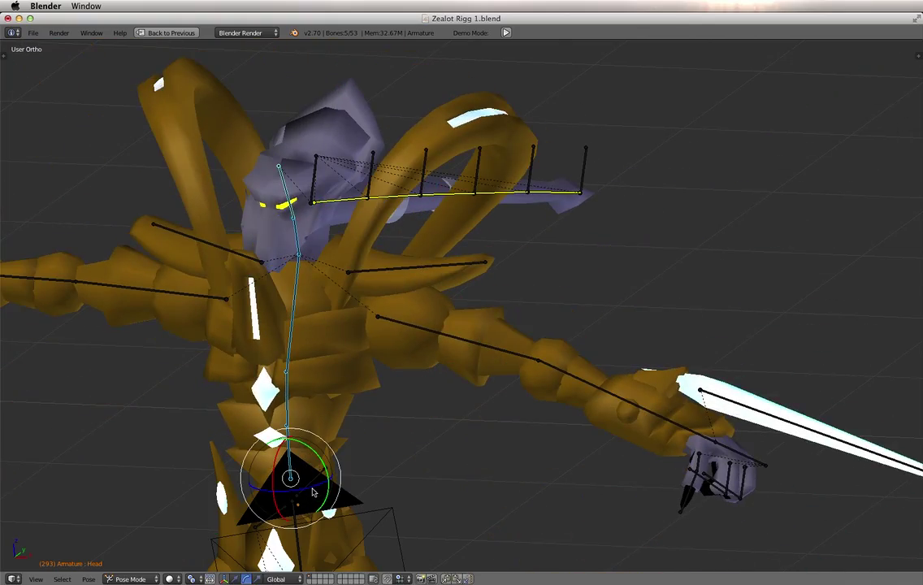
pyautogui.press('r')
pyautogui.press('y')
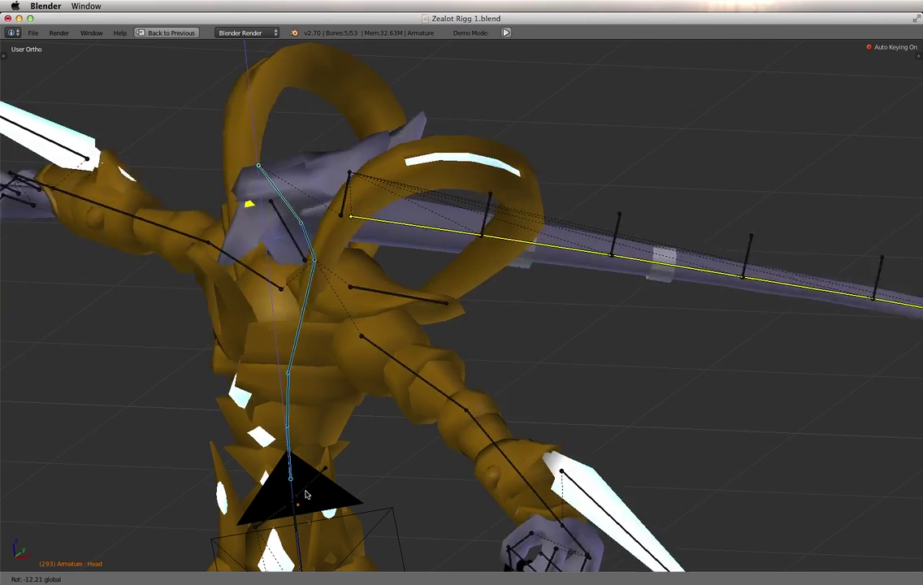
pyautogui.click(255, 360)
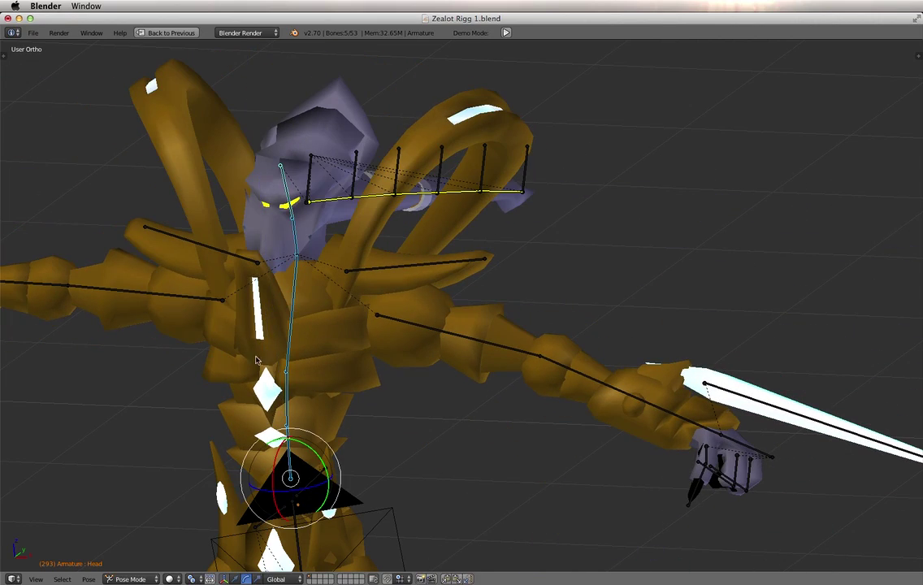
# Select the right bicep and forearm bones and rotate them together to lower and bend the right arm
pyautogui.rightClick(179, 296)
pyautogui.rightClick(170, 296)
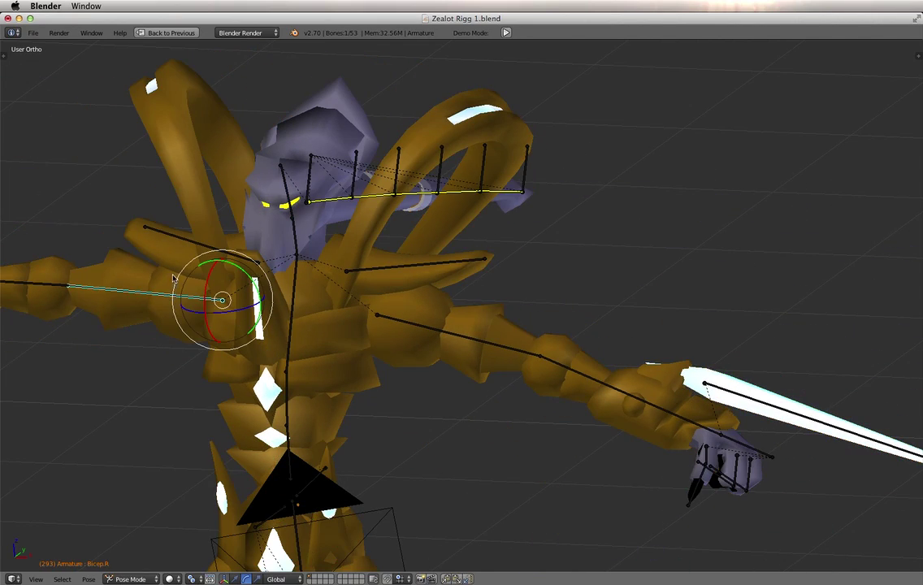
pyautogui.moveTo(170, 296); pyautogui.dragTo(338, 295, button='middle')
pyautogui.keyDown('shift'); pyautogui.rightClick(183, 305); pyautogui.keyUp('shift')
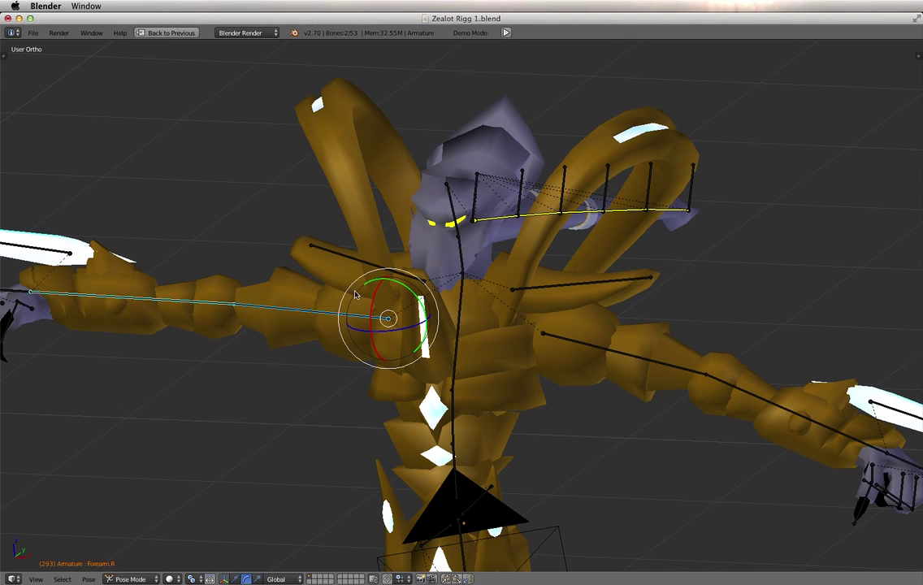
pyautogui.moveTo(371, 286); pyautogui.dragTo(360, 333)
pyautogui.rightClick(360, 333)
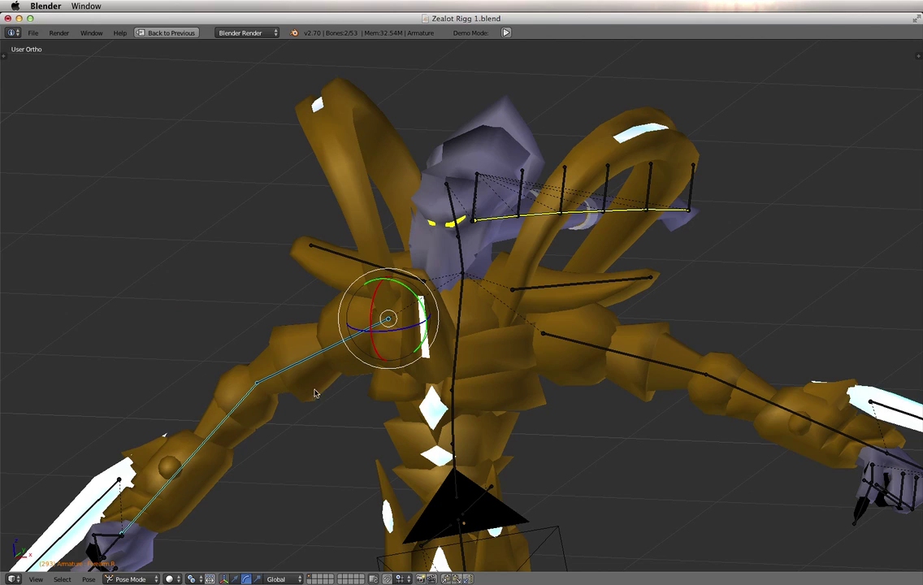
# Set the transform orientation to Normal and rotate the right bicep and forearm with the rotation manipulator
pyautogui.click(277, 578)
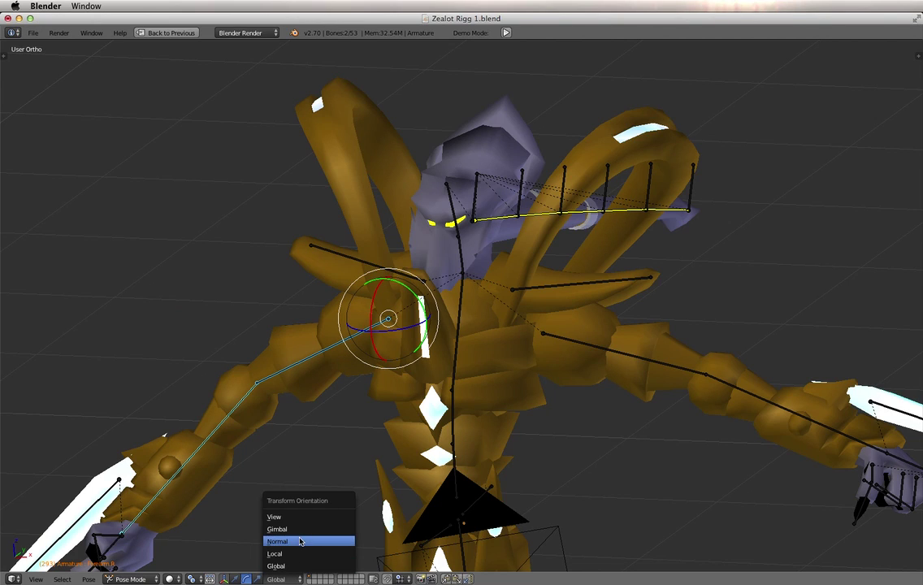
pyautogui.click(300, 541)
pyautogui.moveTo(368, 316); pyautogui.dragTo(409, 296)
pyautogui.keyDown('ctrl'); pyautogui.moveTo(428, 305); pyautogui.dragTo(401, 341, button='middle'); pyautogui.keyUp('ctrl')
pyautogui.moveTo(432, 280); pyautogui.dragTo(410, 253)
# Add the left bicep and forearm to the selection and rotate all four arm bones about the Normal Y axis
pyautogui.keyDown('shift'); pyautogui.rightClick(568, 311); pyautogui.keyUp('shift')
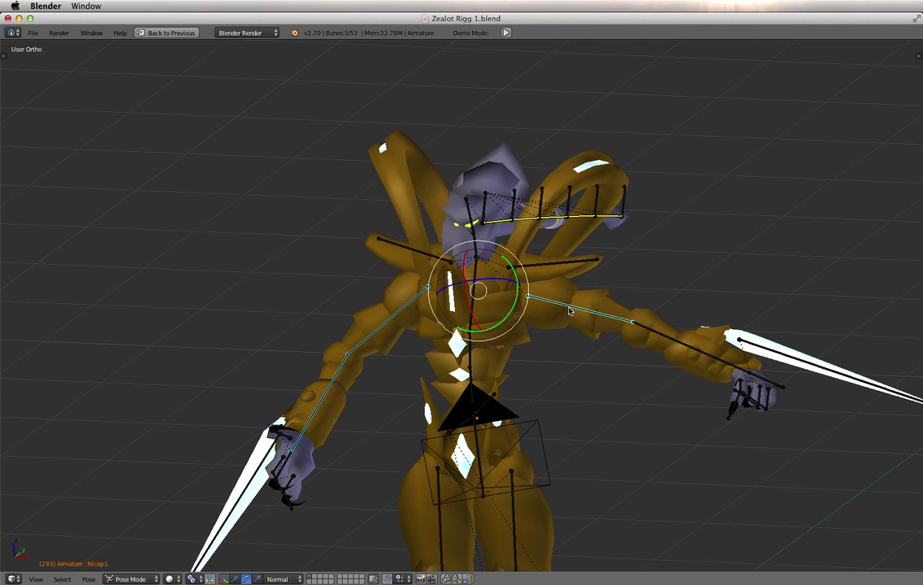
pyautogui.keyDown('shift'); pyautogui.rightClick(658, 336); pyautogui.keyUp('shift')
pyautogui.press('r')
pyautogui.press('y')
pyautogui.press('y')
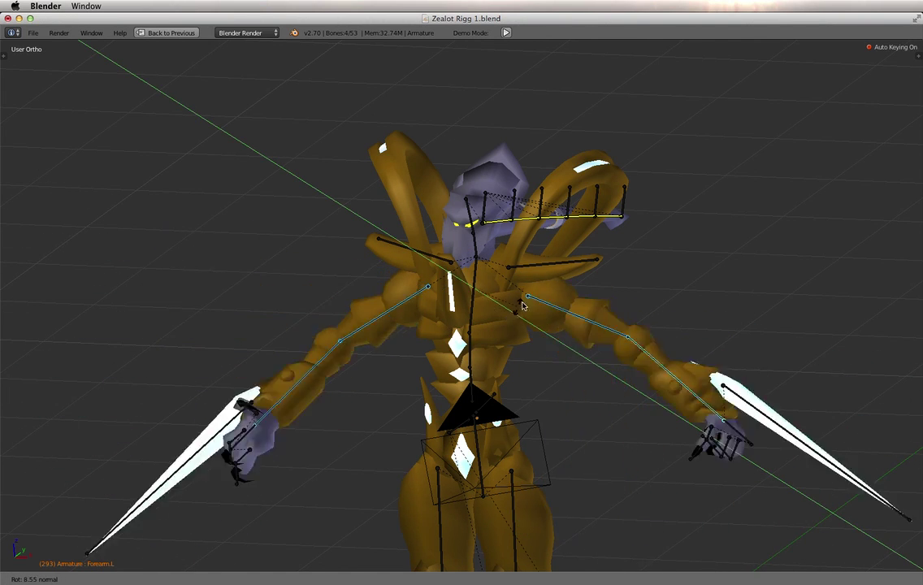
pyautogui.click(518, 316)
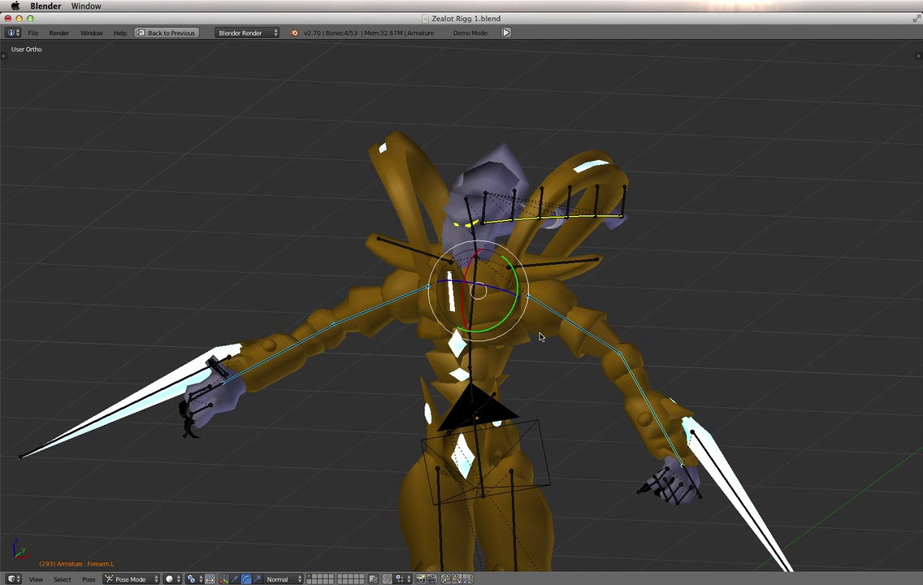
# Rotate the four arm bones back by about -11 degrees around the Normal Y axis
pyautogui.press('r')
pyautogui.press('y')
pyautogui.press('y')
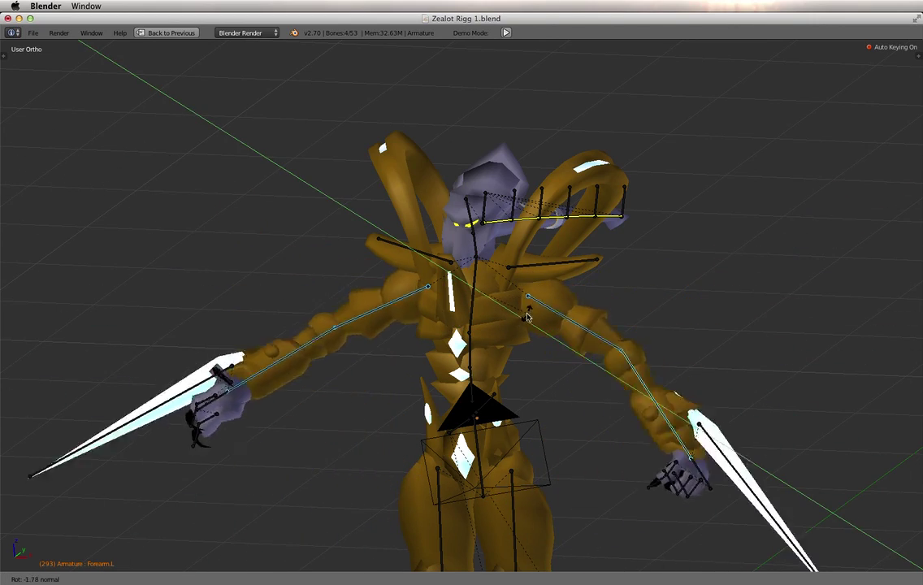
pyautogui.press('Escape')
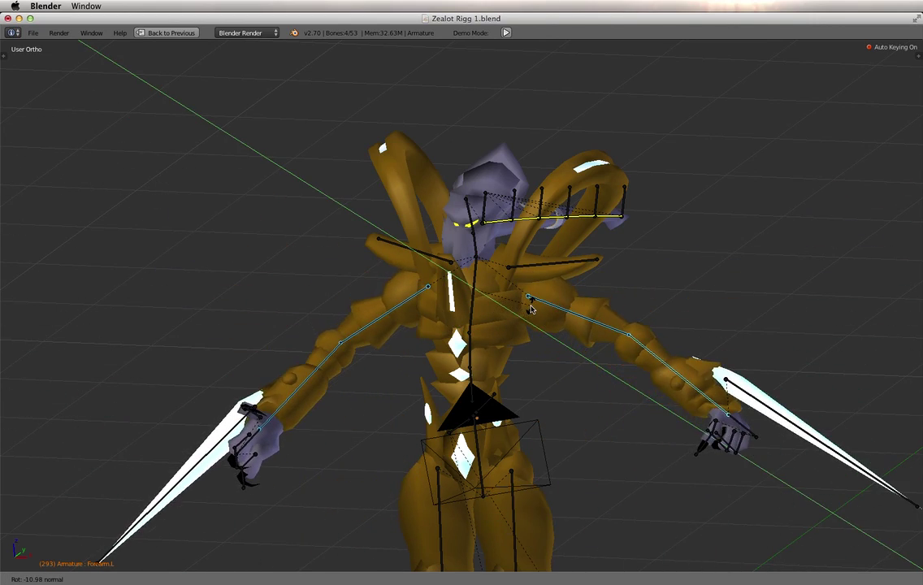
# Select the Zealot mesh in Object Mode and set the pivot point to Individual Origins
pyautogui.rightClick(547, 283)
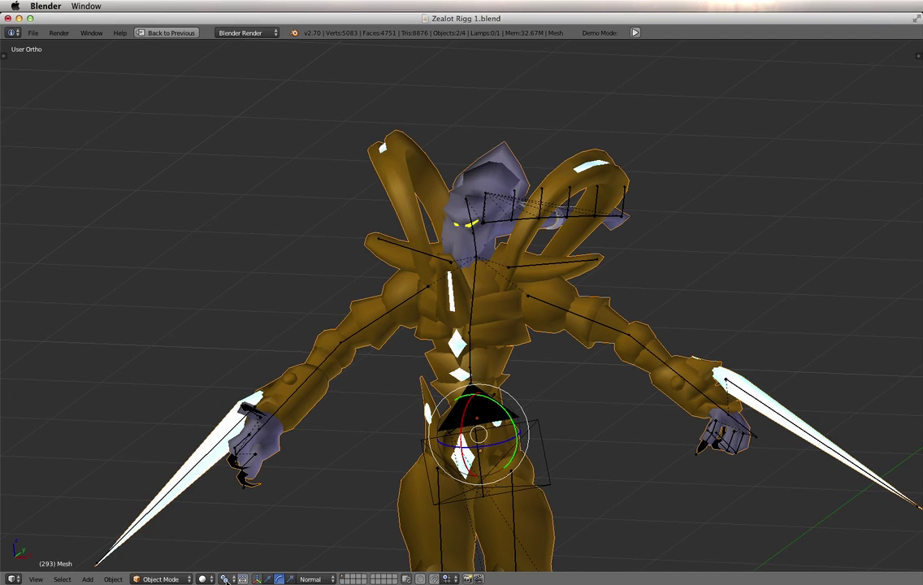
pyautogui.click(224, 578)
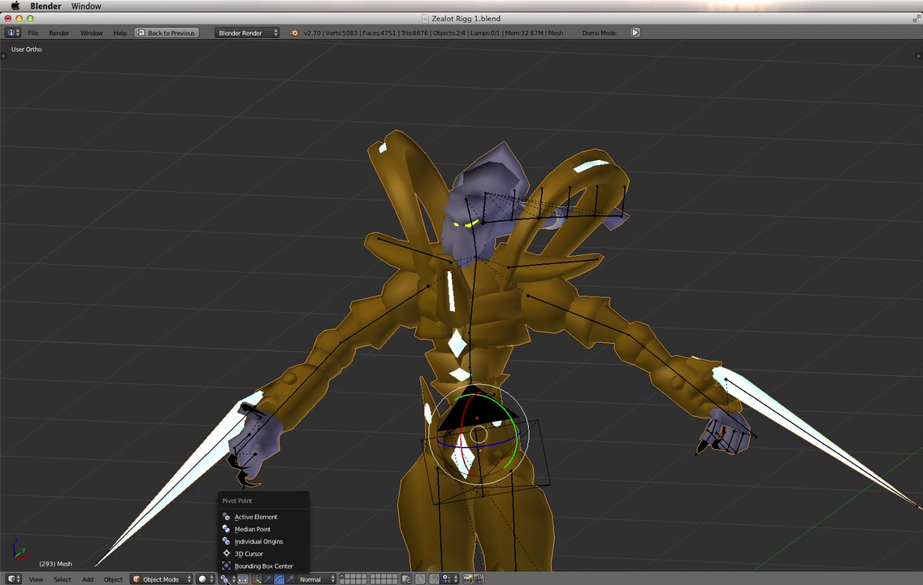
pyautogui.click(270, 545)
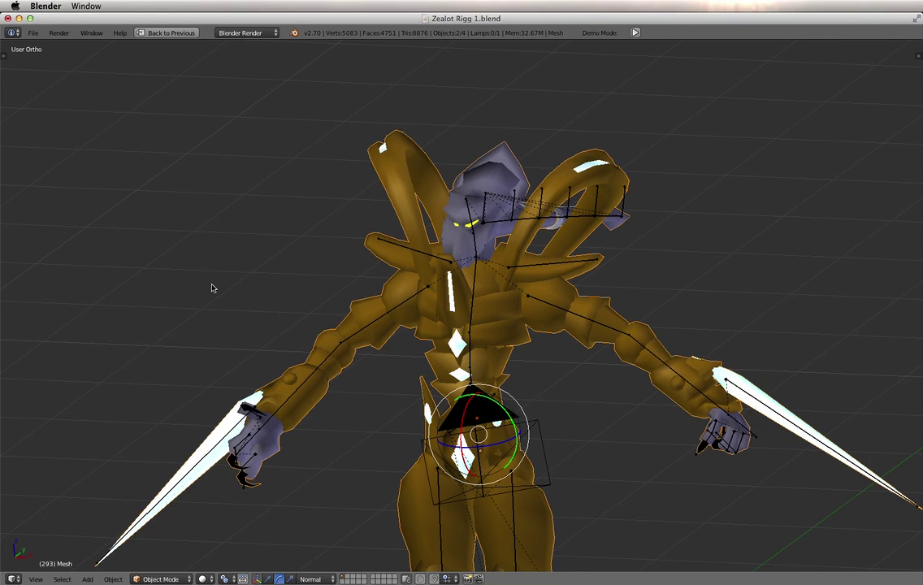